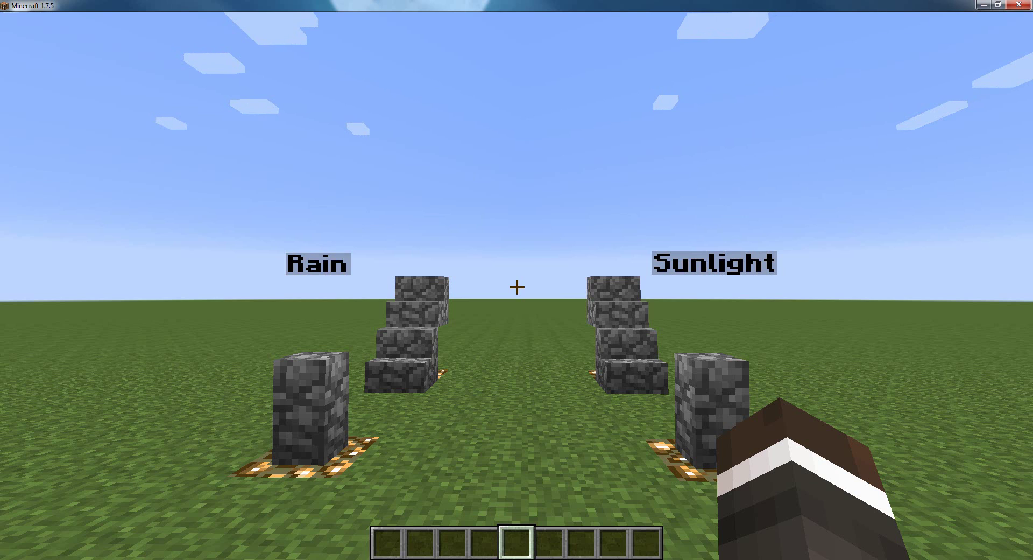
Touch the Rain hologram to start a storm
{"action": "key", "text": "w"}
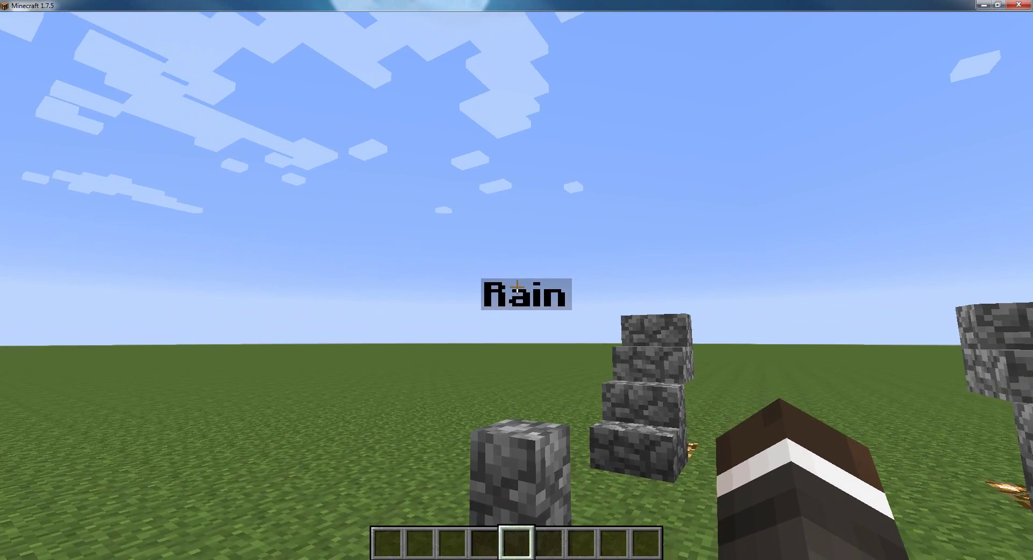
{"action": "right_click", "coordinate": [517, 294]}
{"action": "key", "text": "s"}
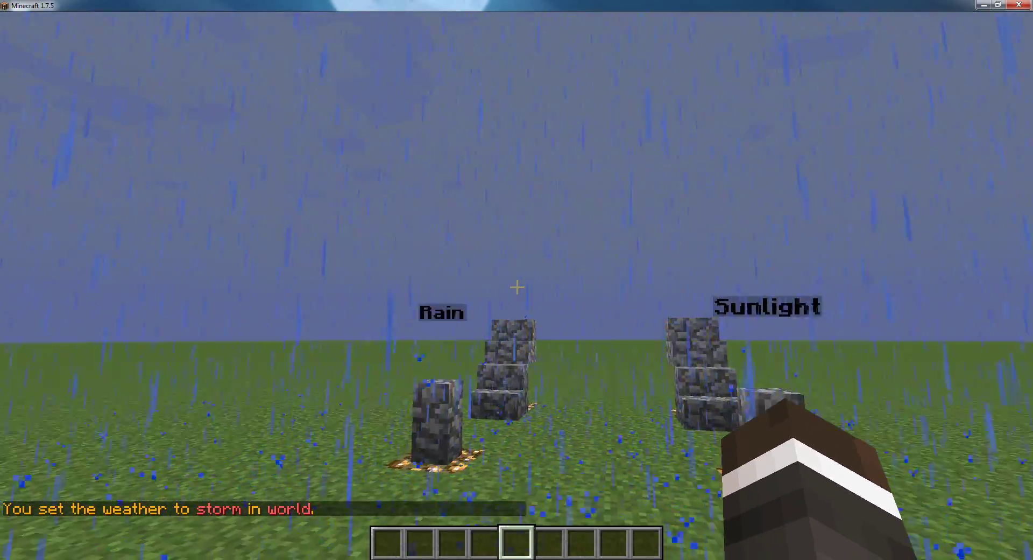
Touch the Sunlight hologram to clear the storm back to sun
{"action": "key", "text": "w"}
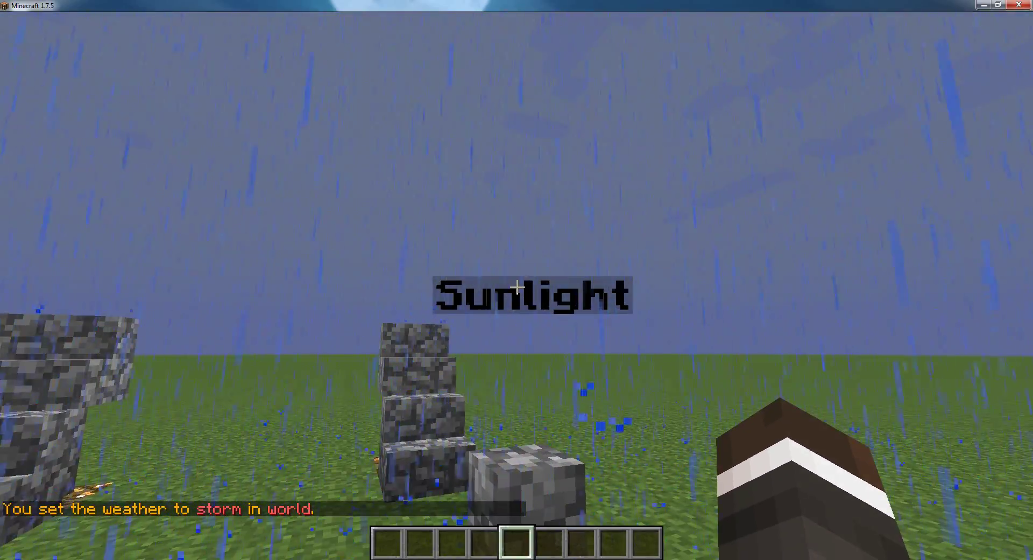
{"action": "key", "text": "w"}
{"action": "right_click", "coordinate": [517, 287]}
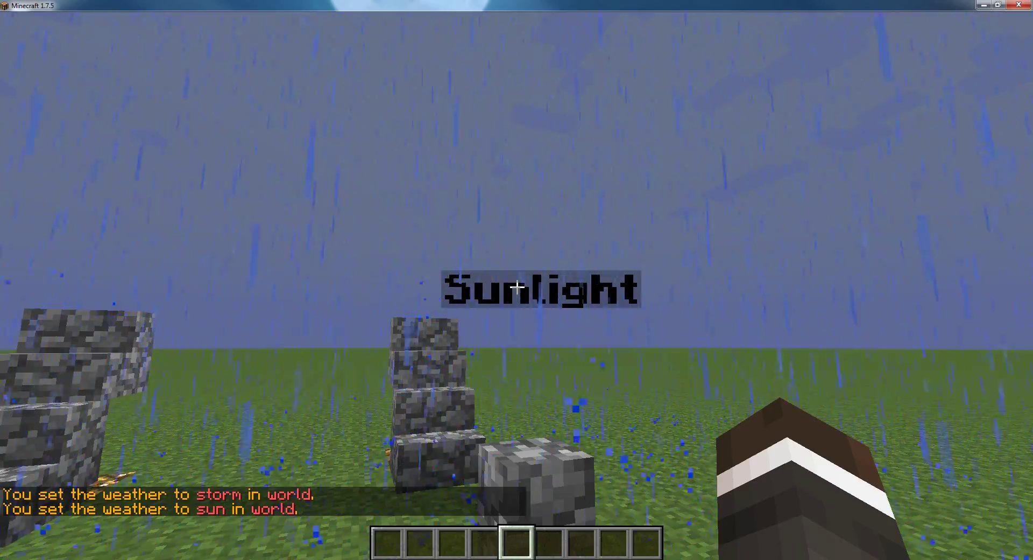
{"action": "key", "text": "s"}
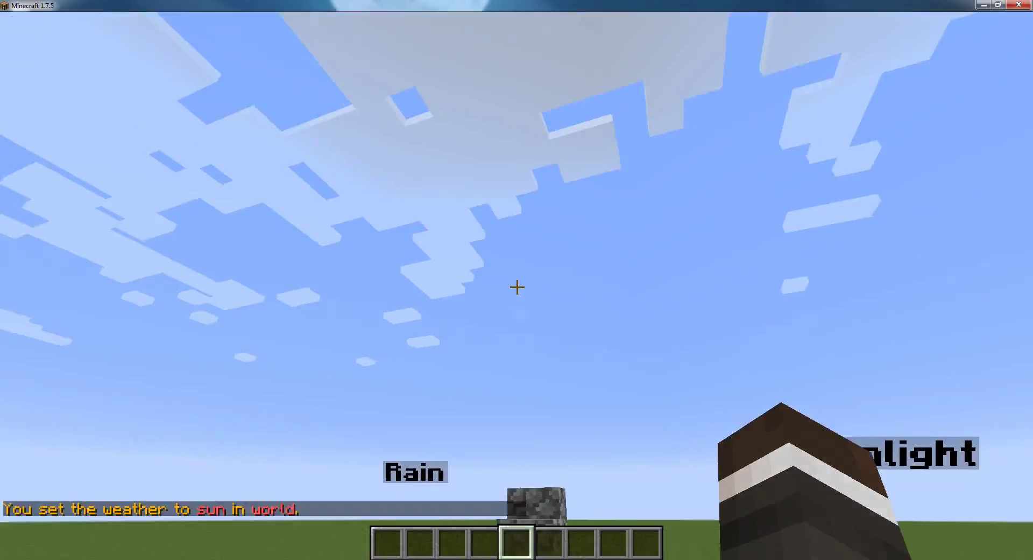
Climb the cobblestone stairs by the Rain pillar and face both pillars
{"action": "key", "text": "w"}
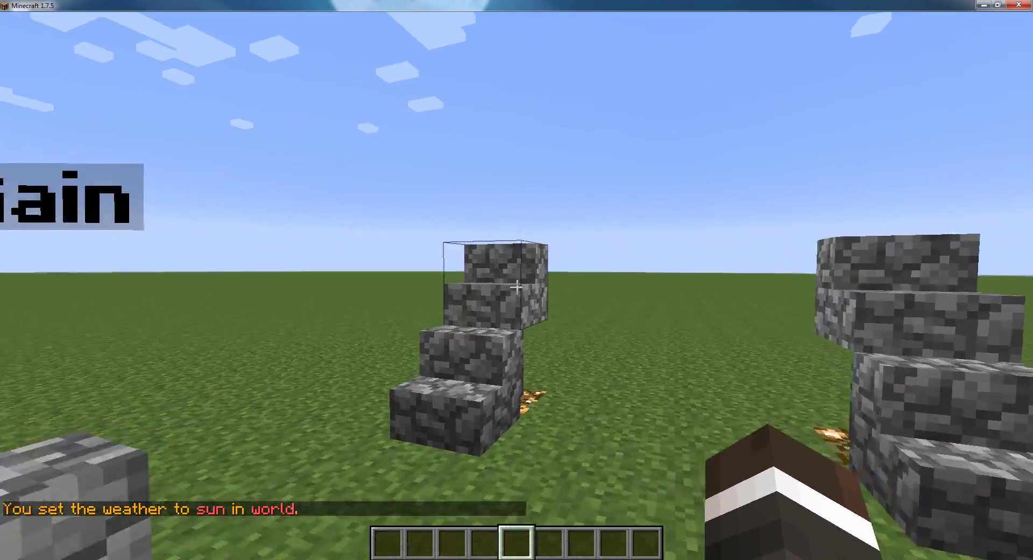
{"action": "key", "text": "w"}
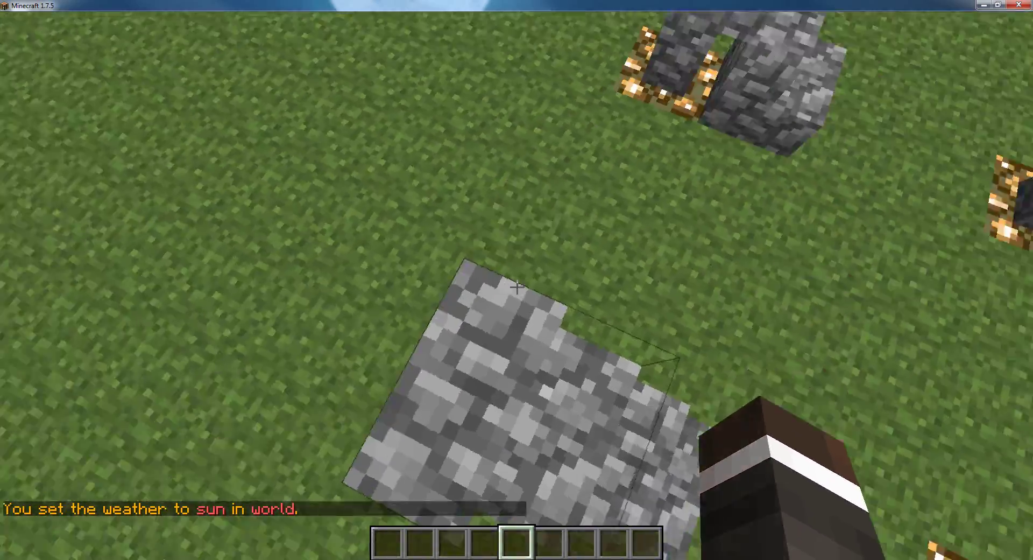
{"action": "key", "text": "w"}
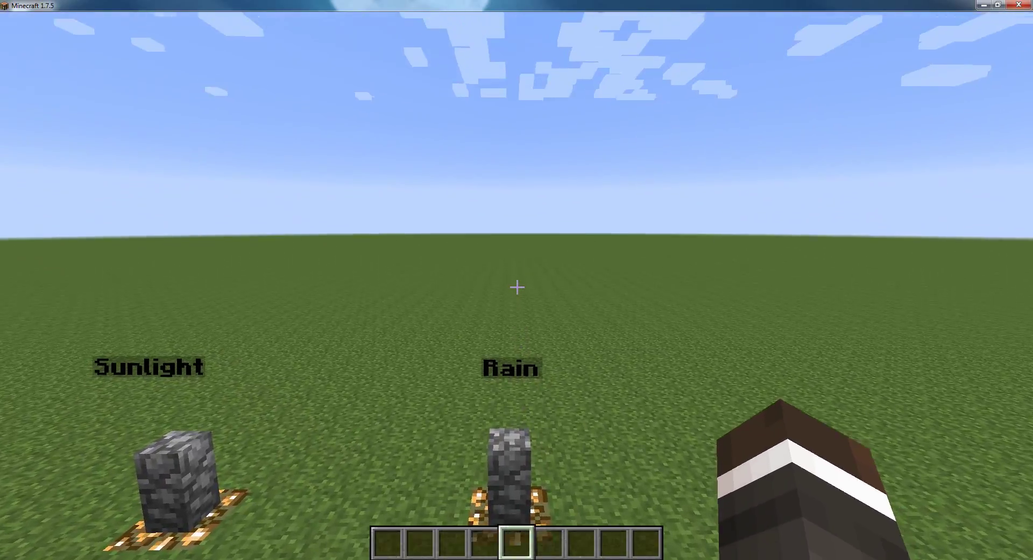
Create a hologram named Rain2 with /hd create
{"action": "key", "text": "slash"}
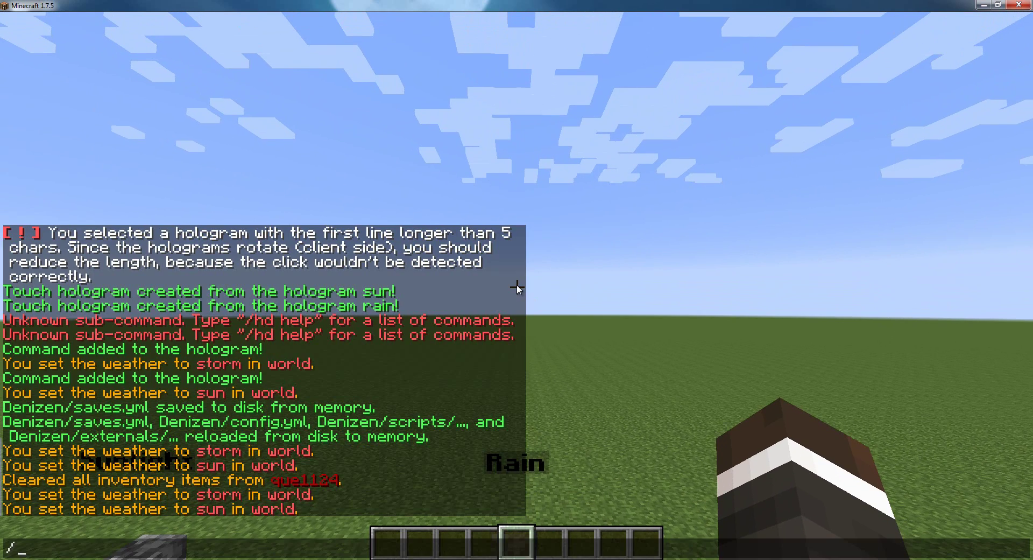
{"action": "type", "text": "hd create "}
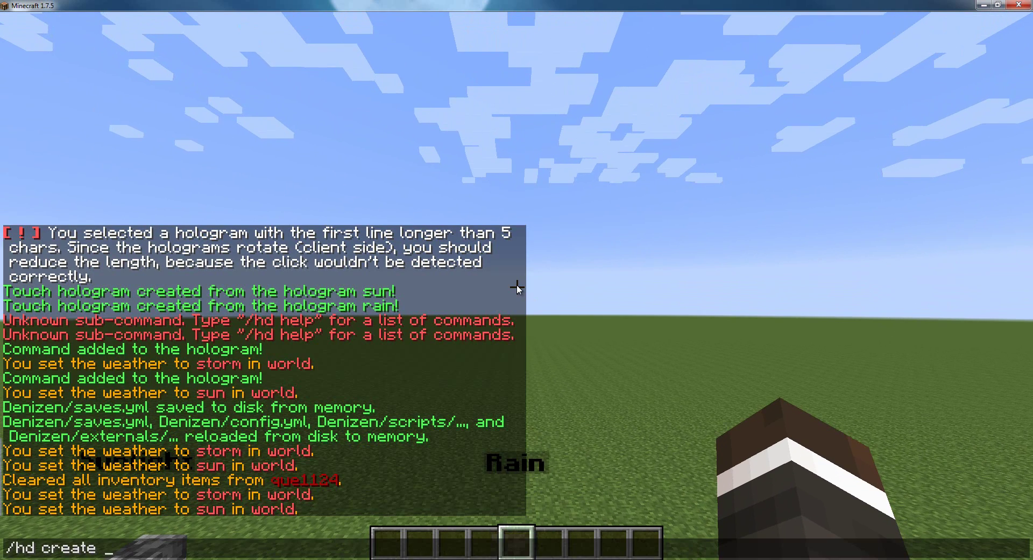
{"action": "type", "text": "Ra"}
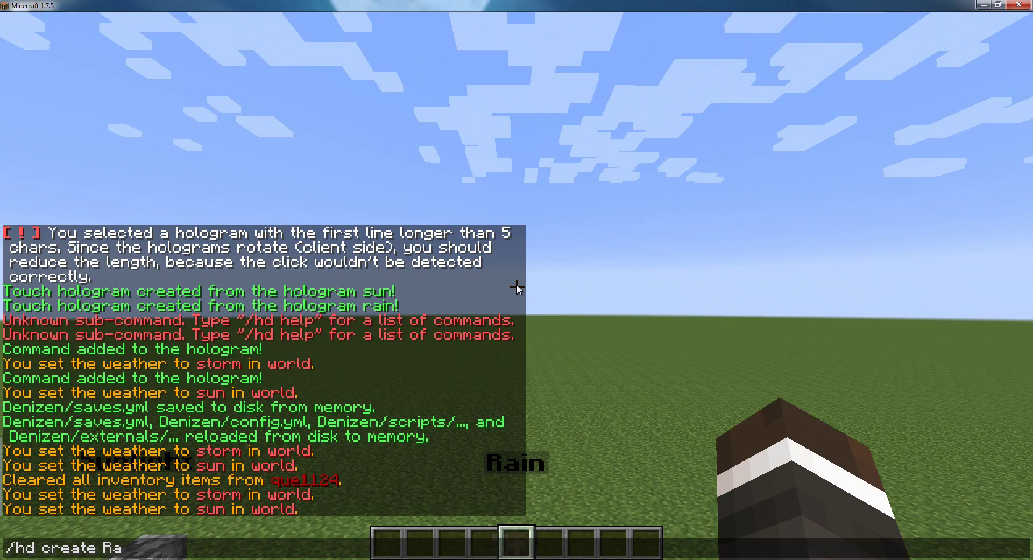
{"action": "type", "text": "in"}
{"action": "key", "text": "Return"}
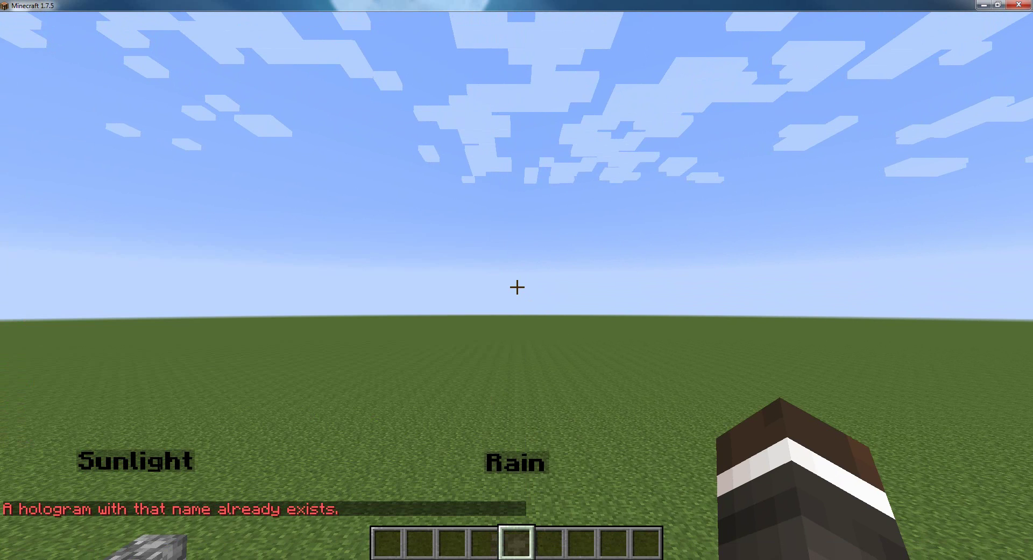
{"action": "key", "text": "slash"}
{"action": "key", "text": "Up"}
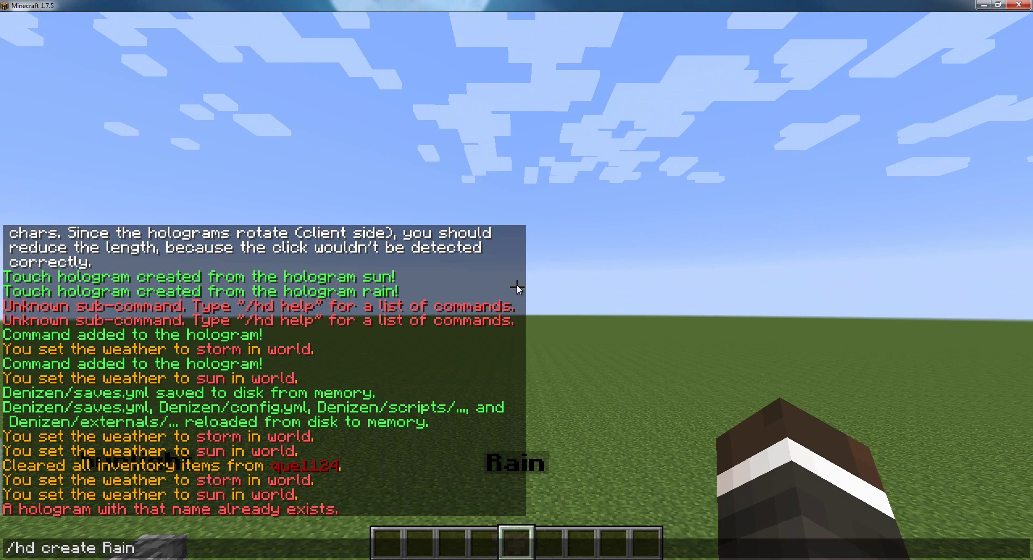
{"action": "type", "text": "2"}
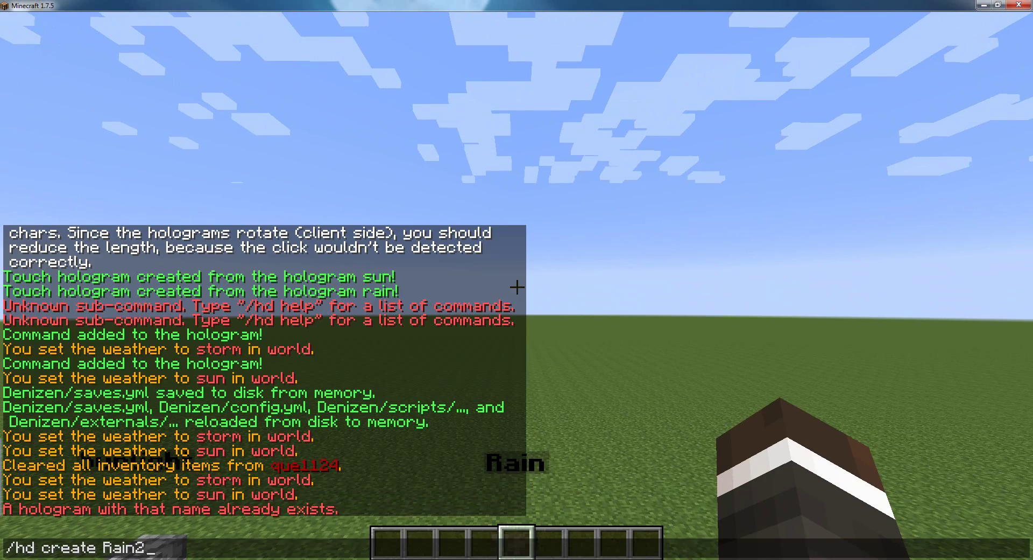
{"action": "key", "text": "Return"}
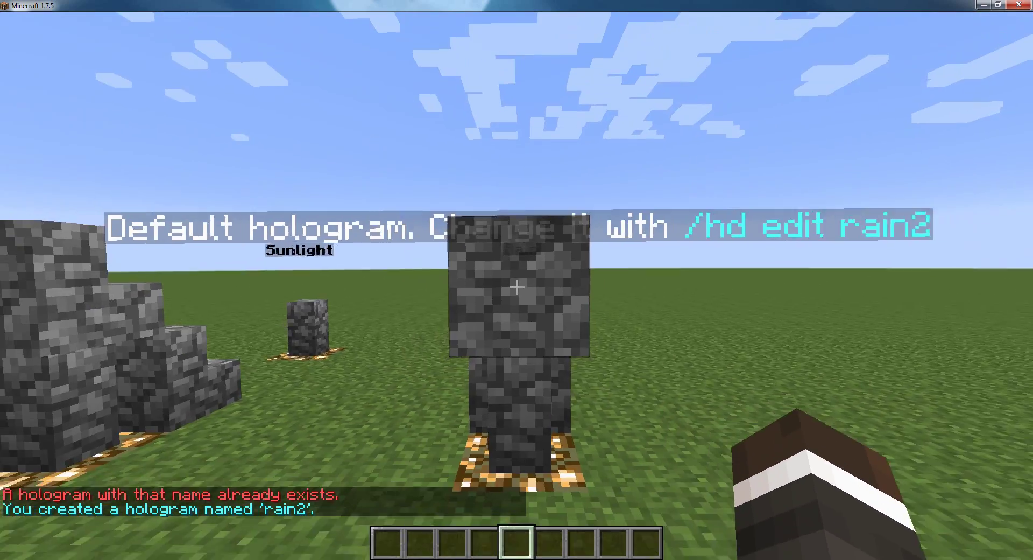
Set rain2's first line to bold gold 'Rain' and break the cobblestone block in front
{"action": "key", "text": "slash"}
{"action": "type", "text": "hd setl"}
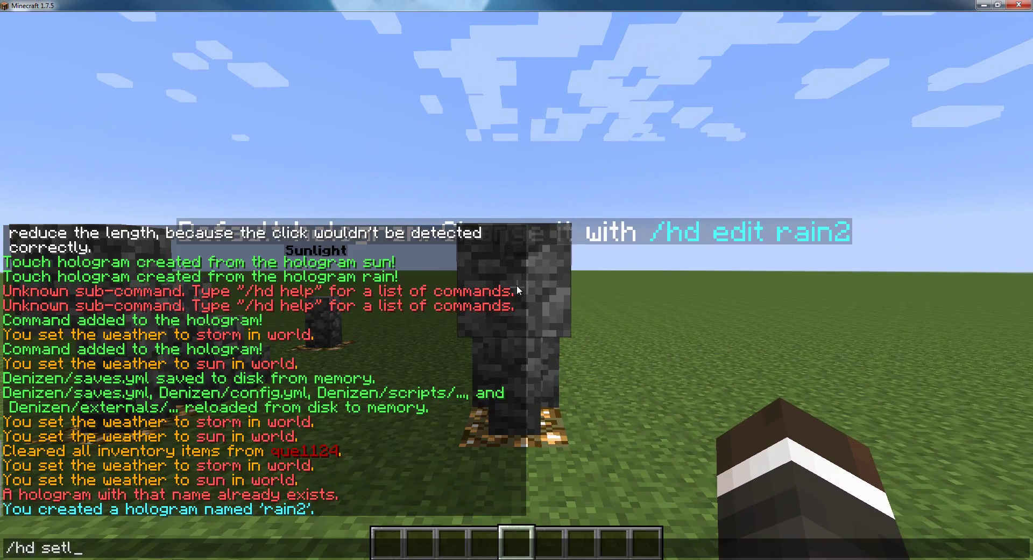
{"action": "type", "text": "ine rain2 1 &6&l"}
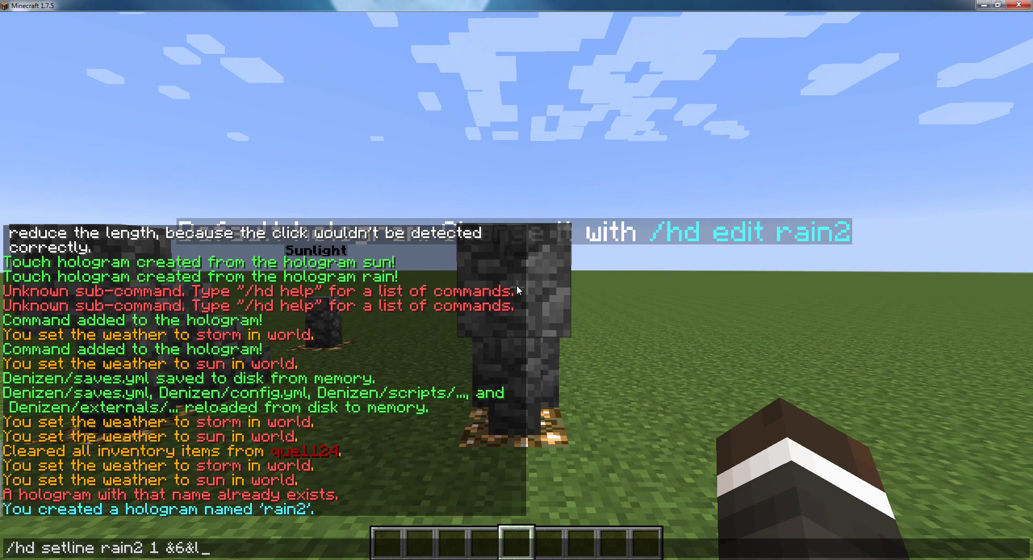
{"action": "type", "text": "Rain"}
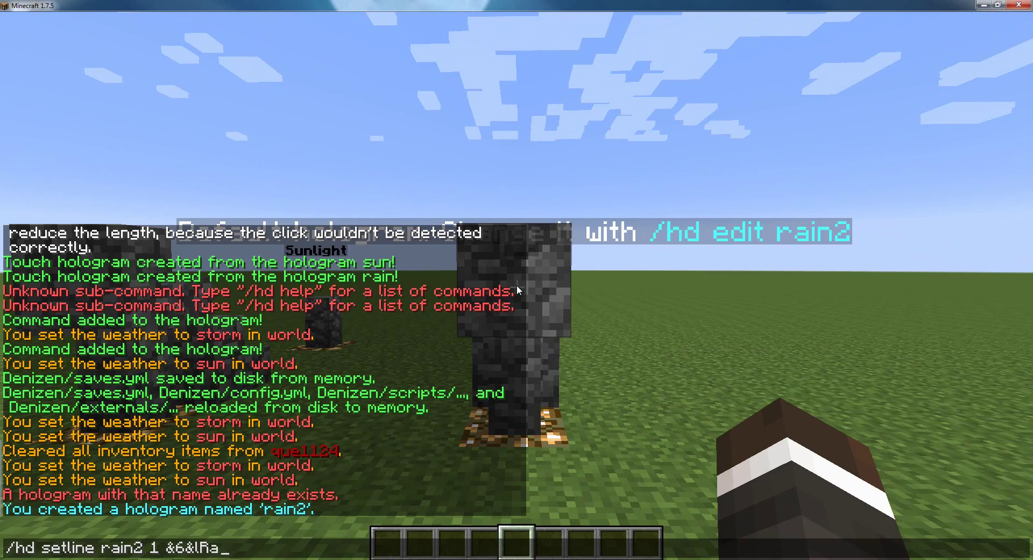
{"action": "key", "text": "Return"}
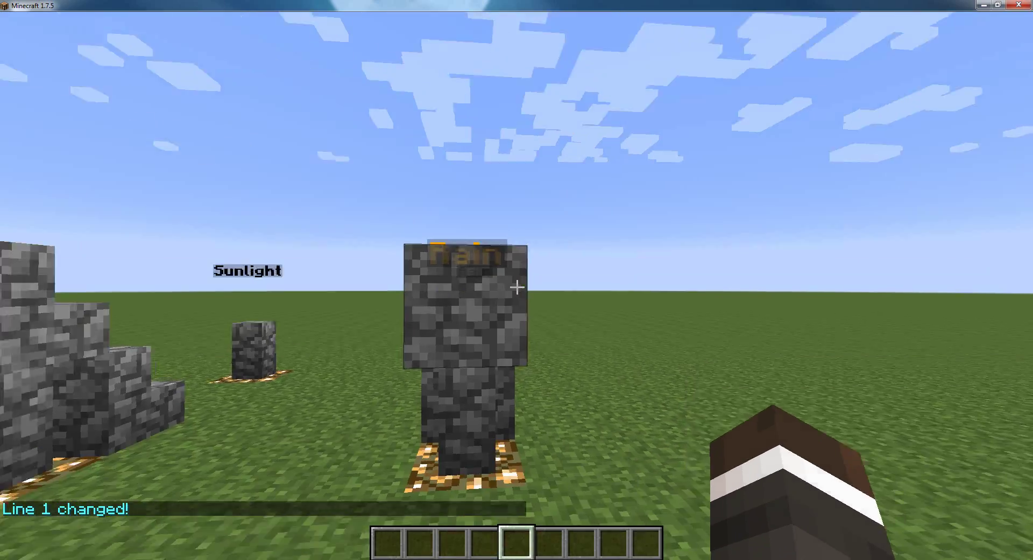
{"action": "left_click", "coordinate": [517, 288]}
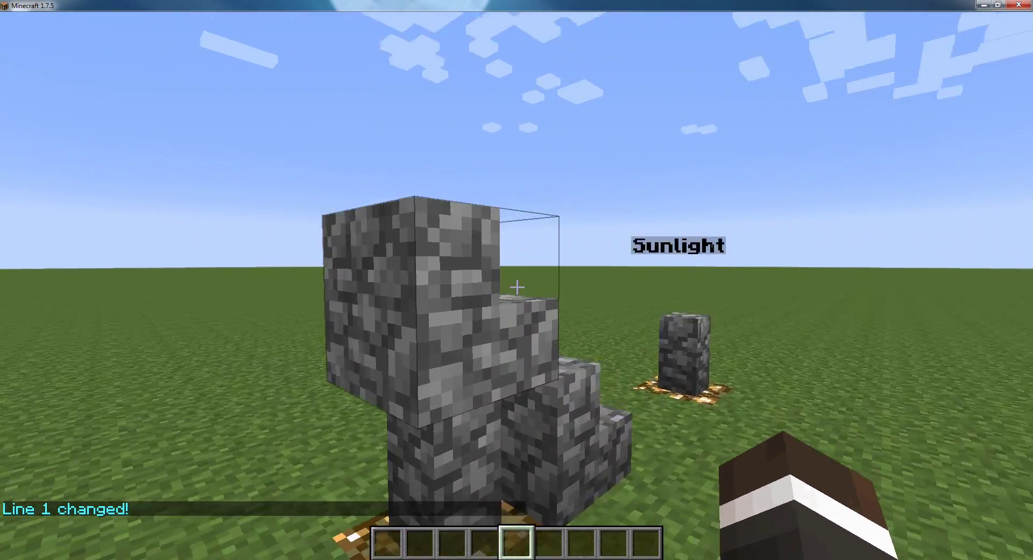
Create a hologram named sun2 with /hd create sun2
{"action": "key", "text": "w"}
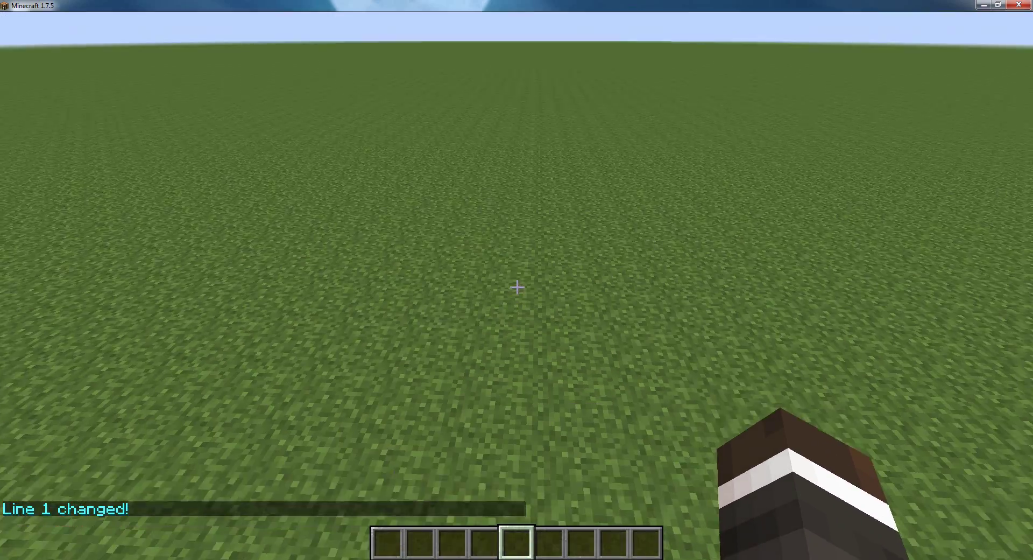
{"action": "key", "text": "slash"}
{"action": "type", "text": "hd create"}
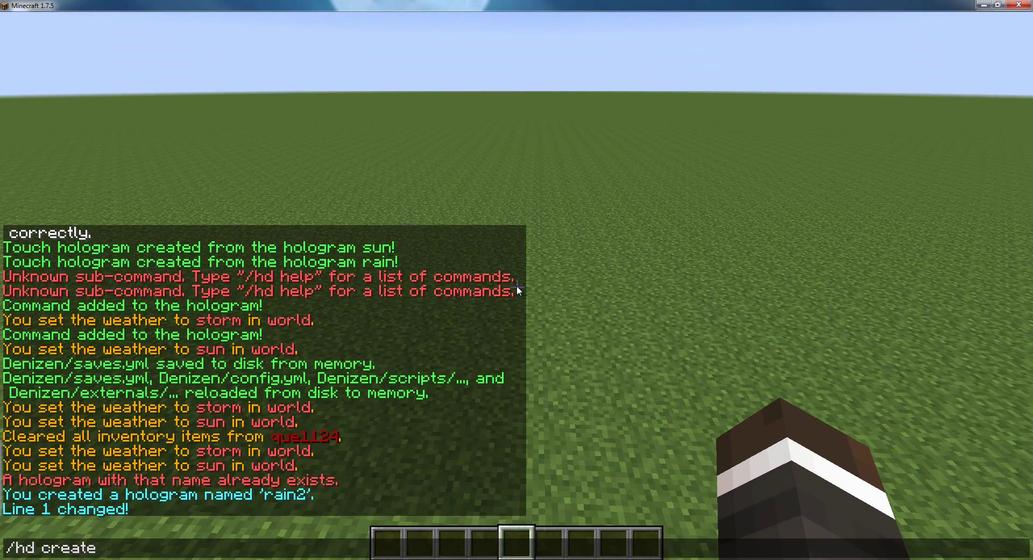
{"action": "type", "text": " sun2"}
{"action": "key", "text": "Return"}
Set sun2's first line to bold gold 'Sunlight' with /hd setline
{"action": "key", "text": "slash"}
{"action": "type", "text": "h"}
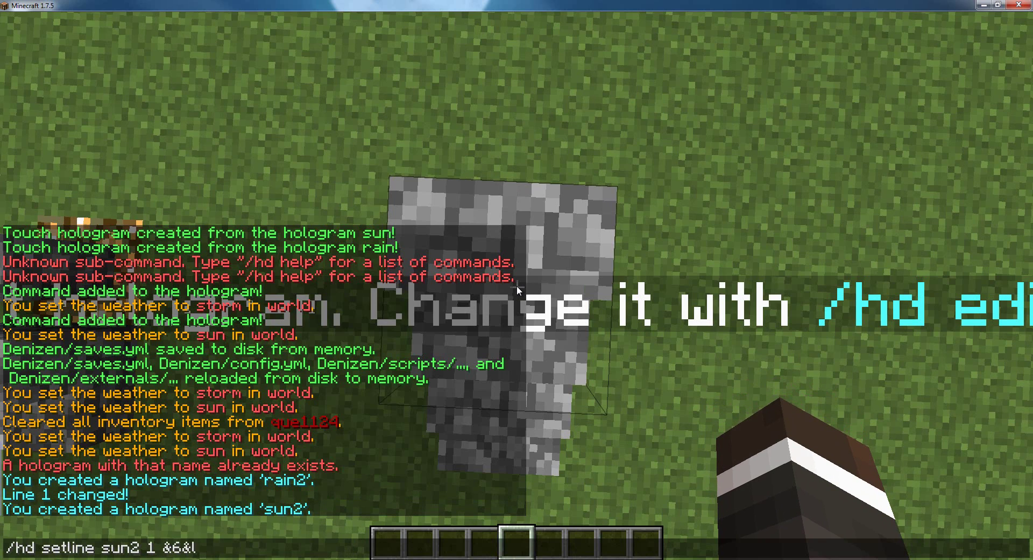
{"action": "type", "text": "Sun"}
{"action": "key", "text": "Return"}
{"action": "key", "text": "slash"}
{"action": "key", "text": "Up"}
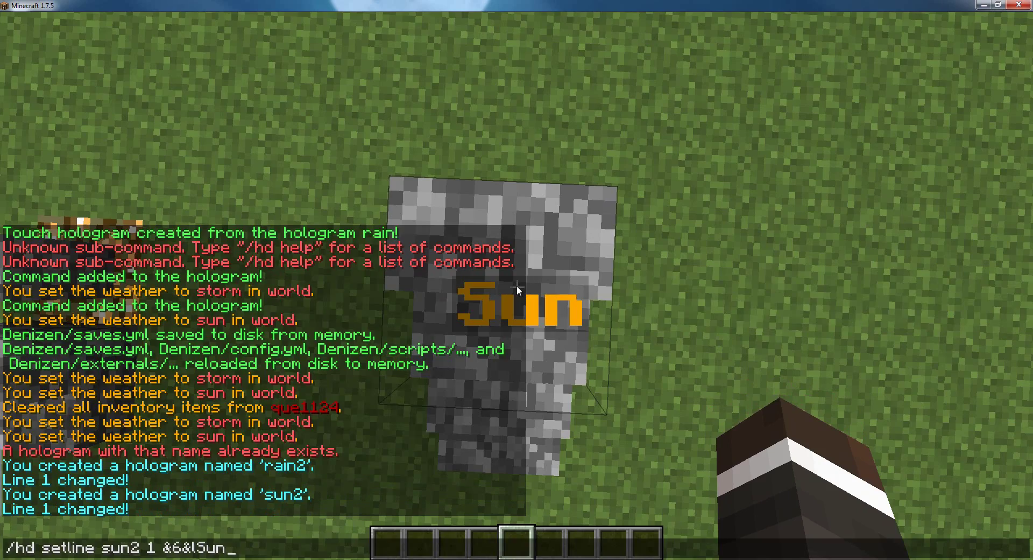
{"action": "type", "text": "light"}
{"action": "key", "text": "Return"}
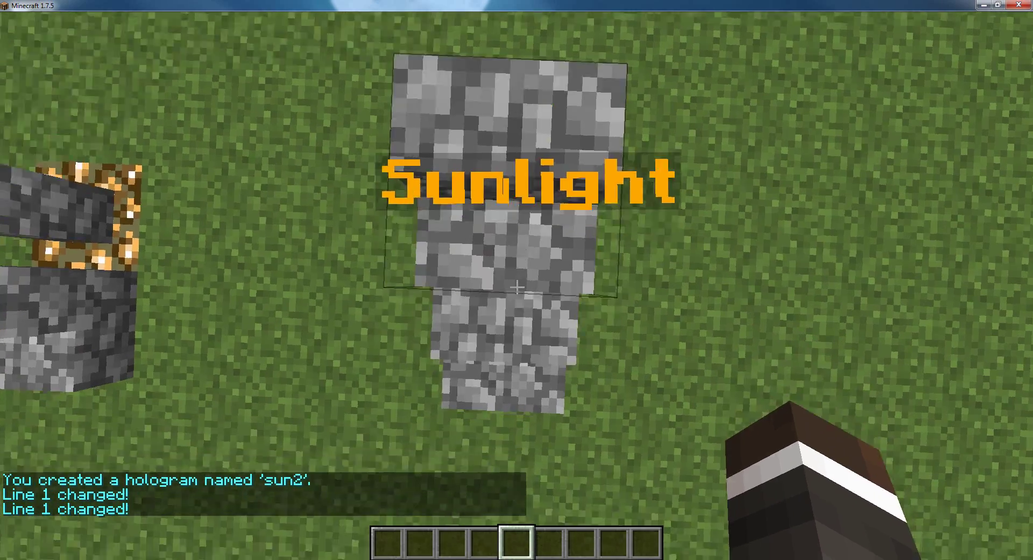
Break away the three spare cobblestone blocks
{"action": "left_click", "coordinate": [517, 285]}
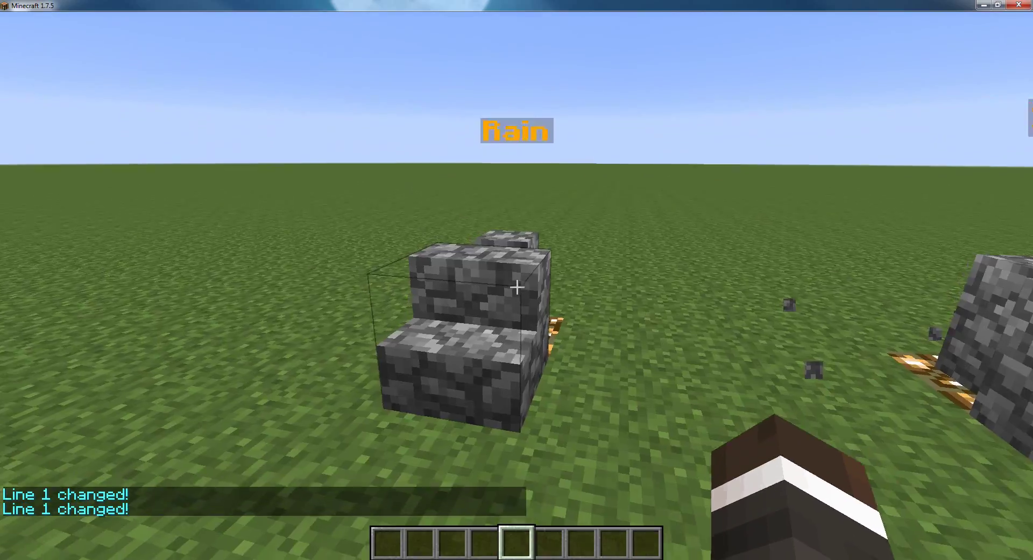
{"action": "left_click", "coordinate": [516, 287]}
{"action": "left_click", "coordinate": [516, 287]}
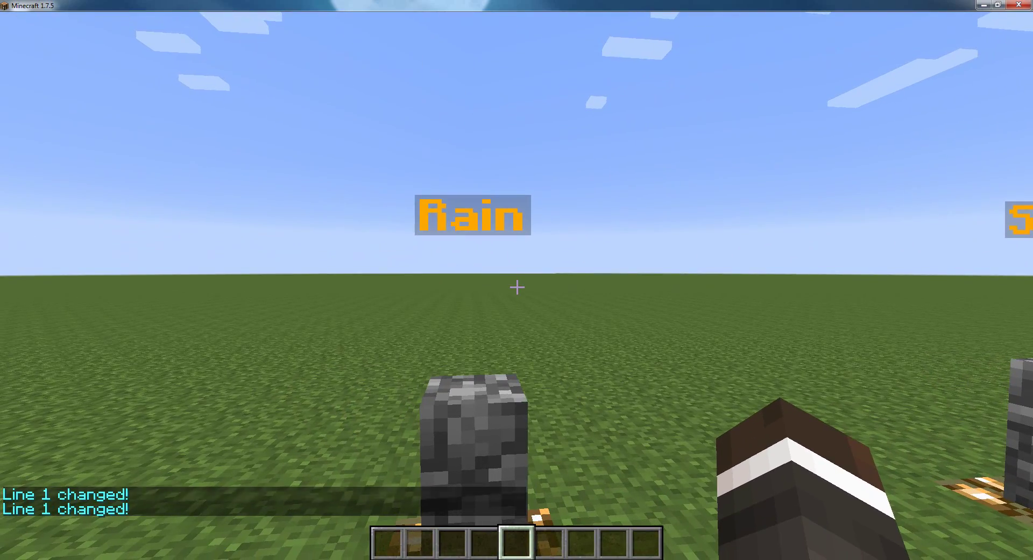
Make touch holograms from rain2 and sun2 with /th create
{"action": "key", "text": "slash"}
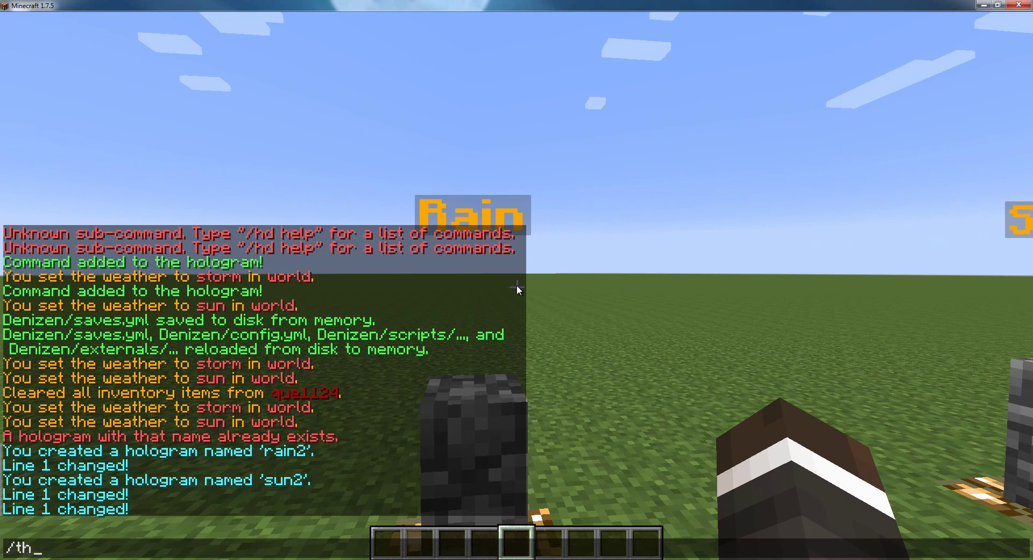
{"action": "type", "text": "th create"}
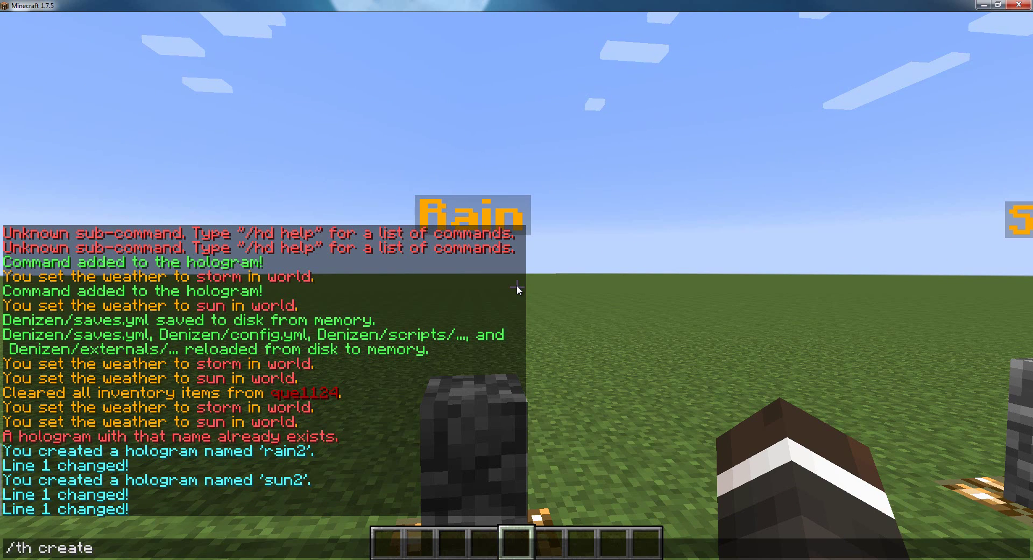
{"action": "type", "text": " rain2"}
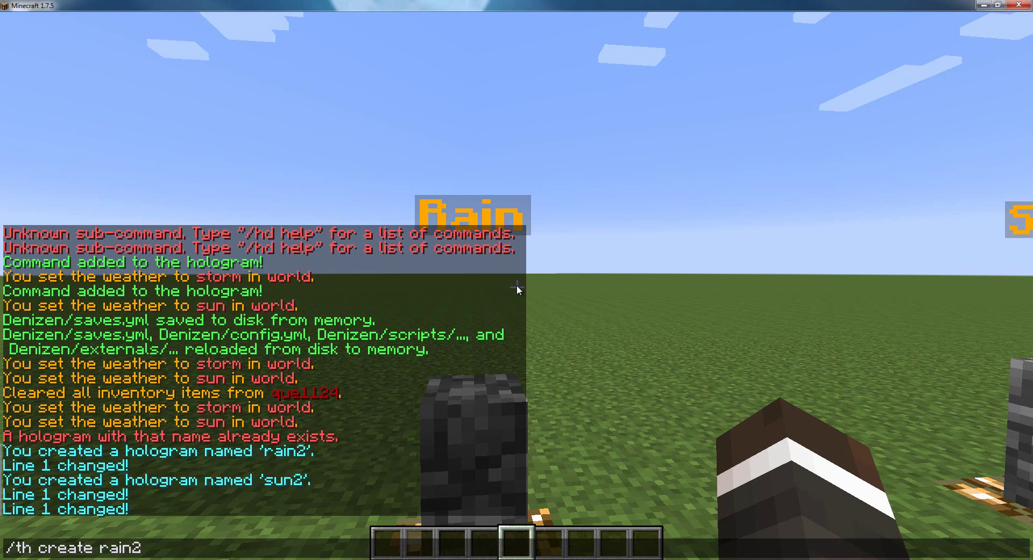
{"action": "key", "text": "Return"}
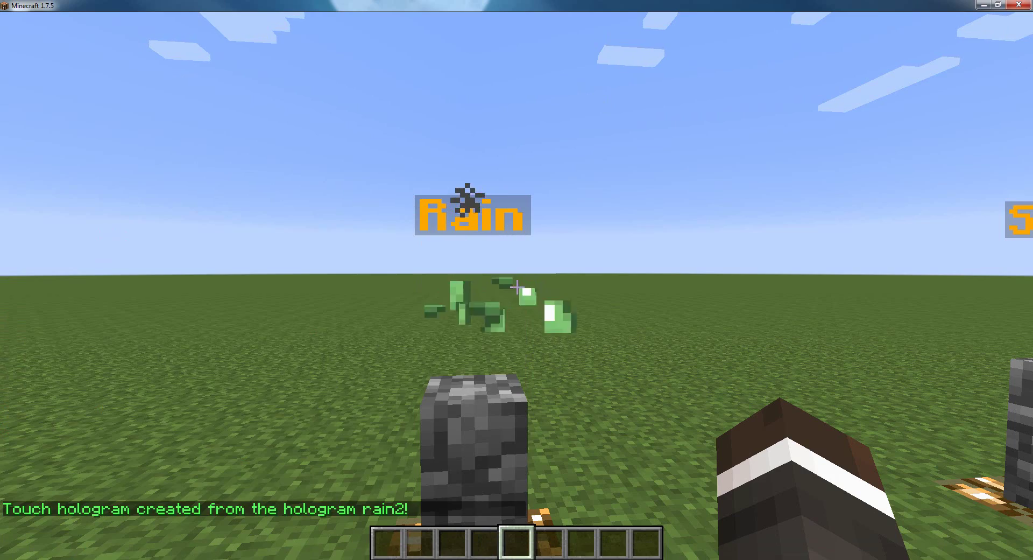
{"action": "key", "text": "t"}
{"action": "key", "text": "Up"}
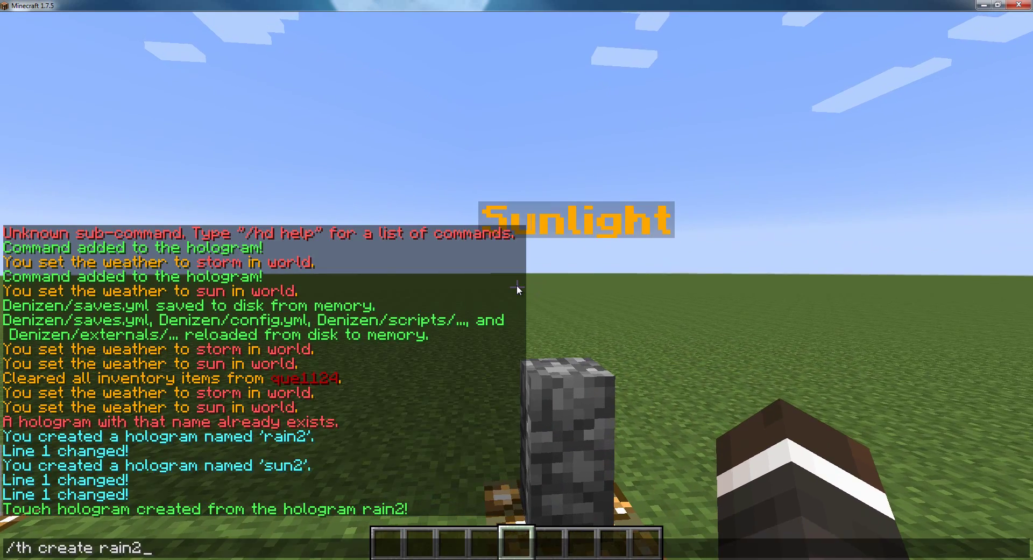
{"action": "key", "text": "BackSpace"}
{"action": "type", "text": "sun2"}
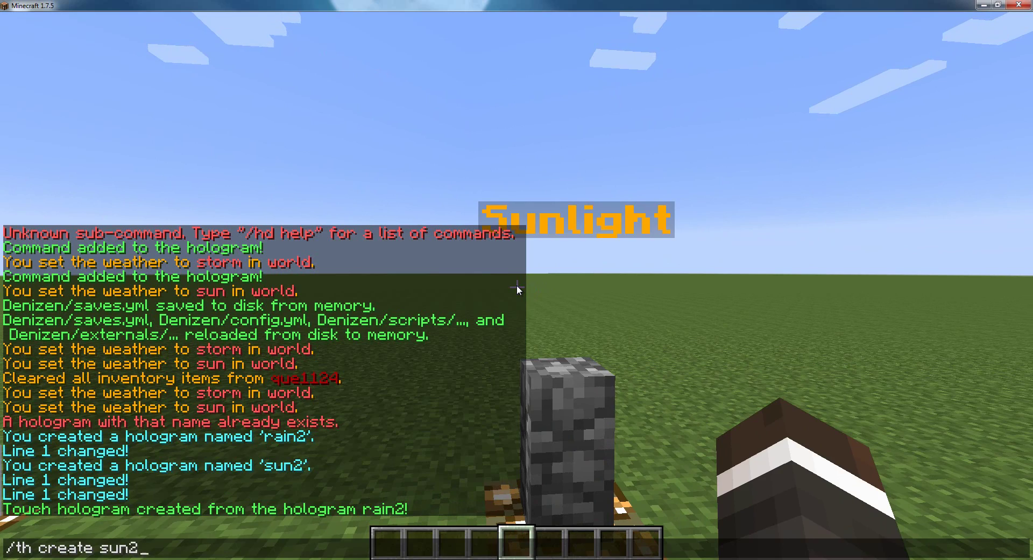
{"action": "key", "text": "Return"}
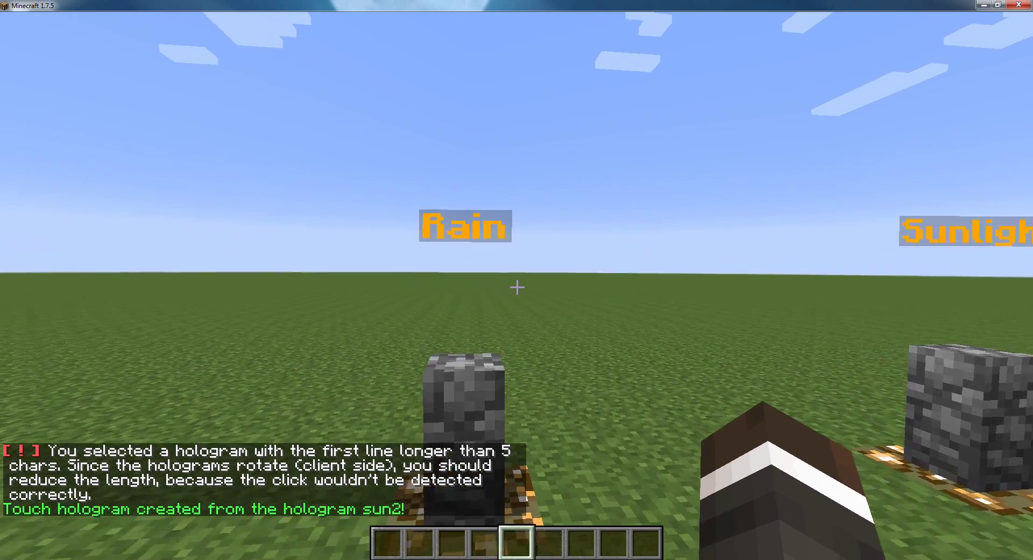
Enter the /th list command to list touch holograms
{"action": "key", "text": "t"}
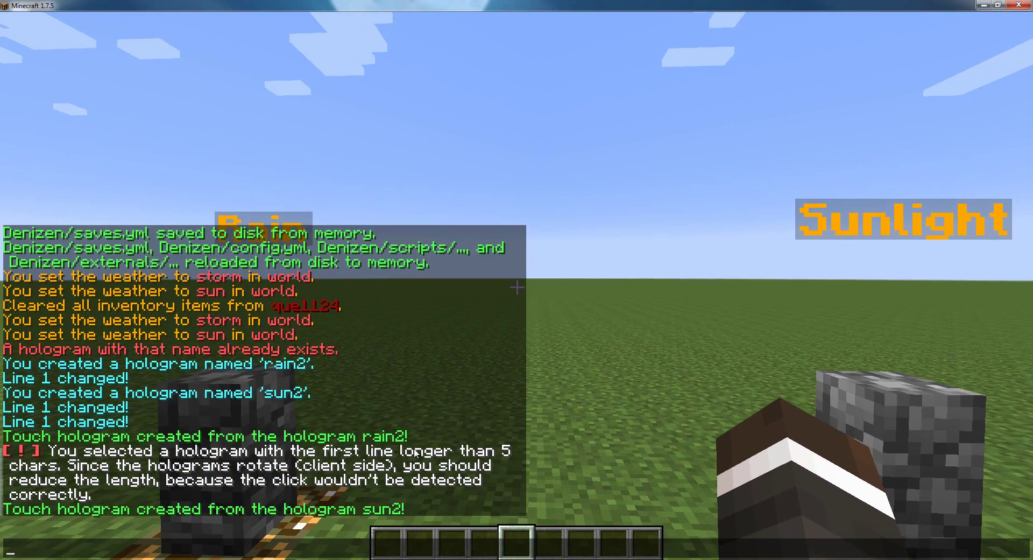
{"action": "key", "text": "Escape"}
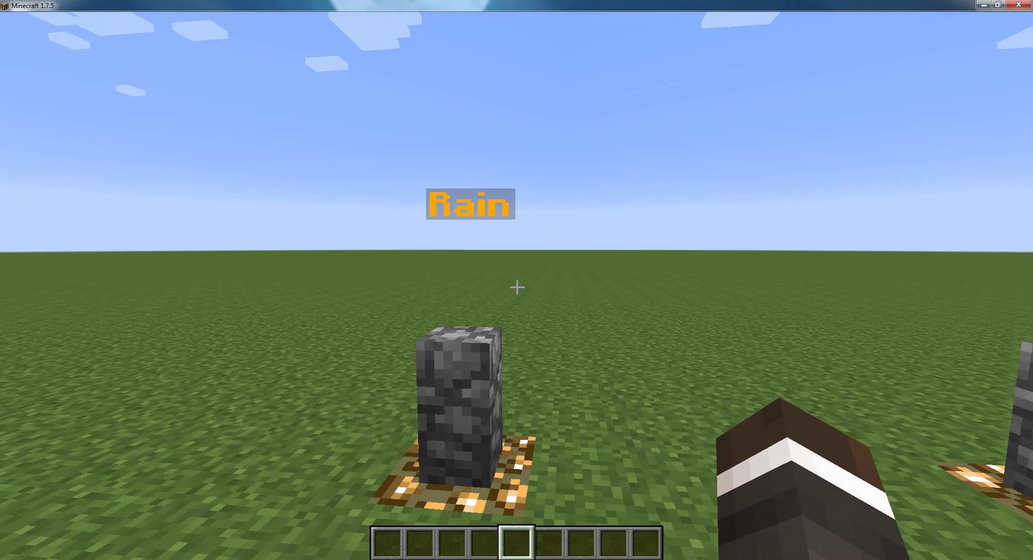
{"action": "type", "text": "with /t"}
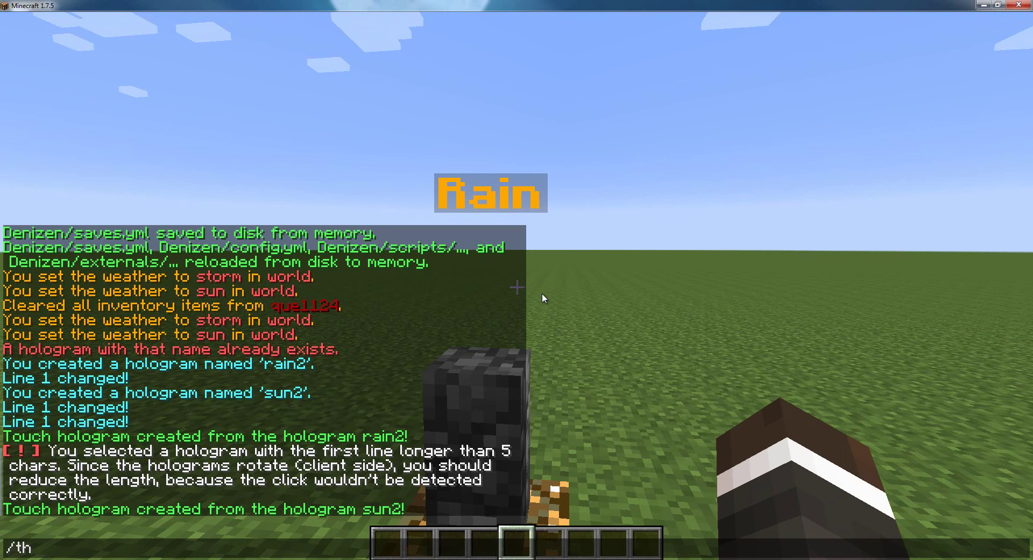
{"action": "type", "text": "h list"}
List the touch holograms and the commands attached to Rain
{"action": "key", "text": "Return"}
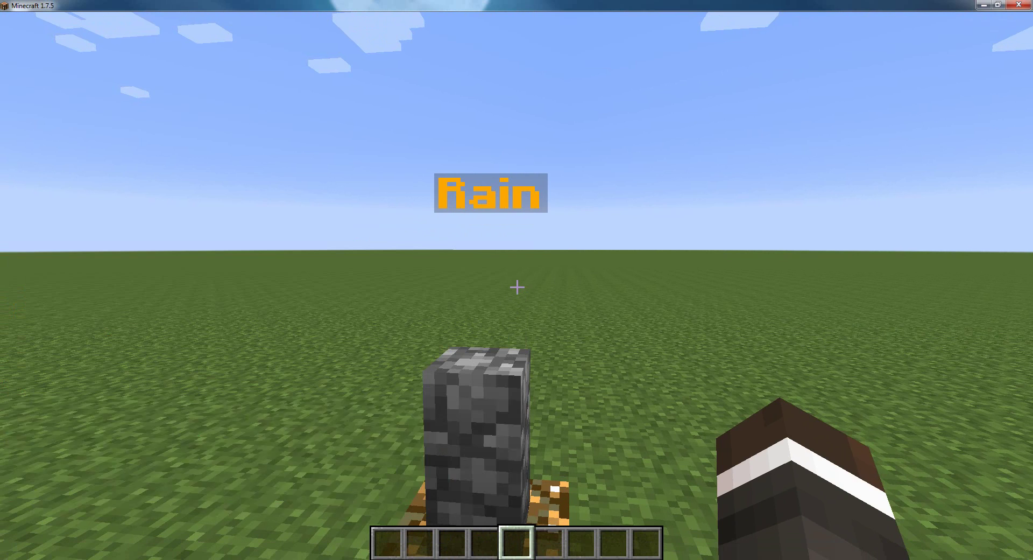
{"action": "type", "text": "t/th lis"}
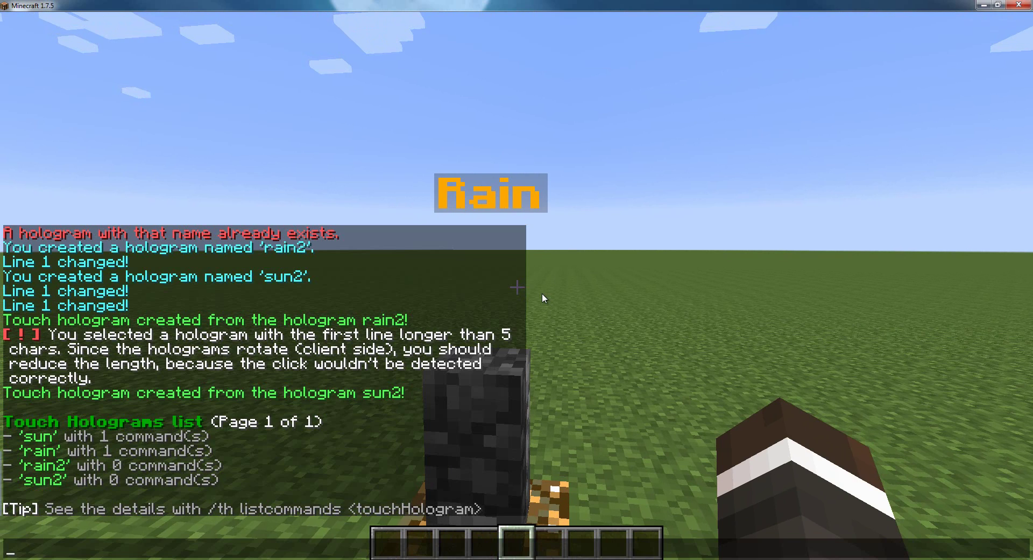
{"action": "key", "text": "BackSpace"}
{"action": "key", "text": "BackSpace"}
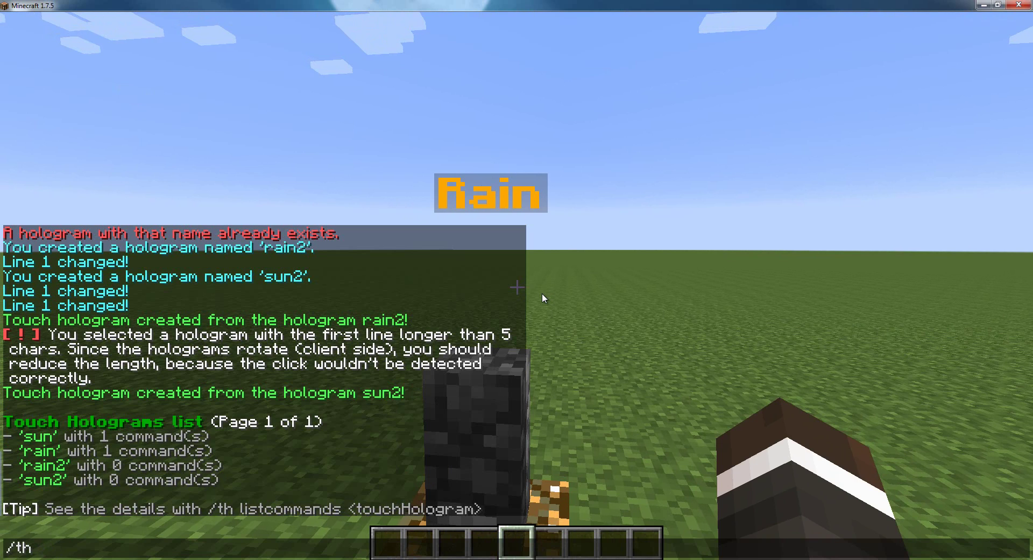
{"action": "type", "text": "istcommands"}
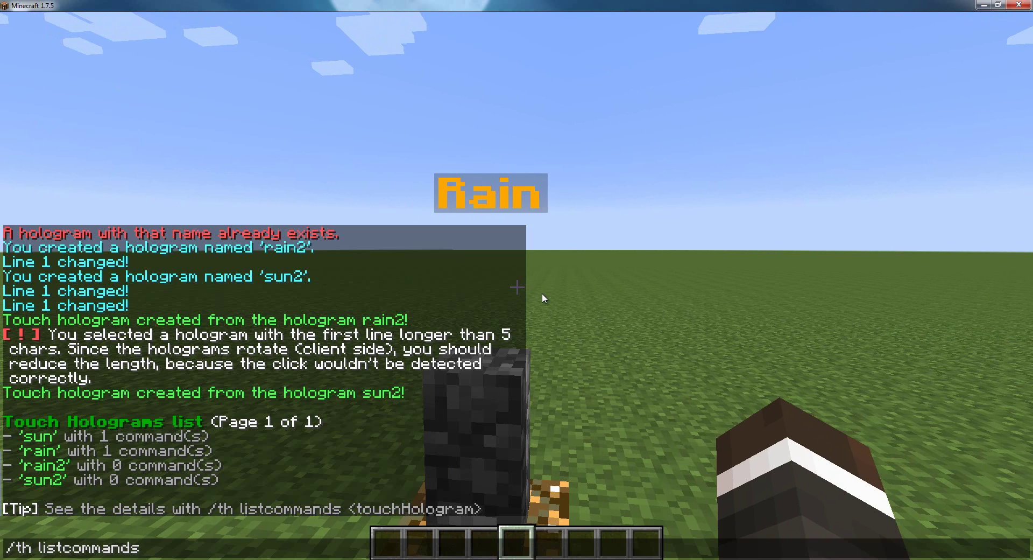
{"action": "type", "text": " Rain"}
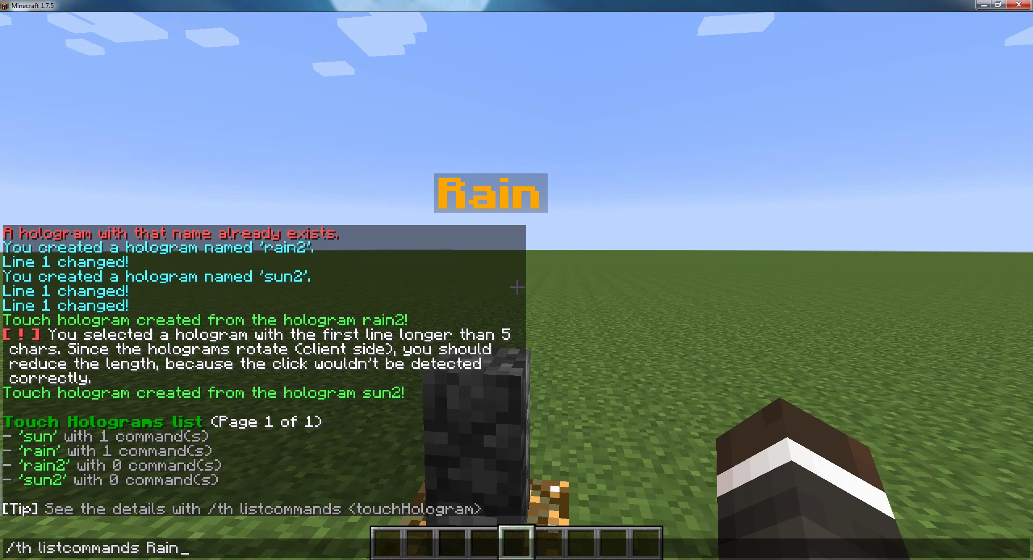
{"action": "key", "text": "Return"}
Attach /weather storm to Rain2 and touch the Rain hologram to start a storm
{"action": "key", "text": "t"}
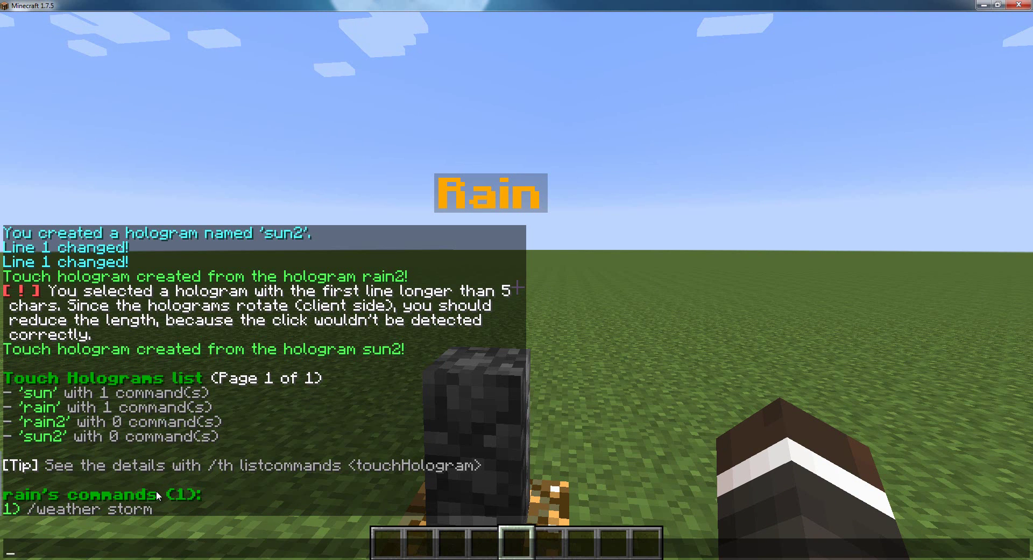
{"action": "key", "text": "Escape"}
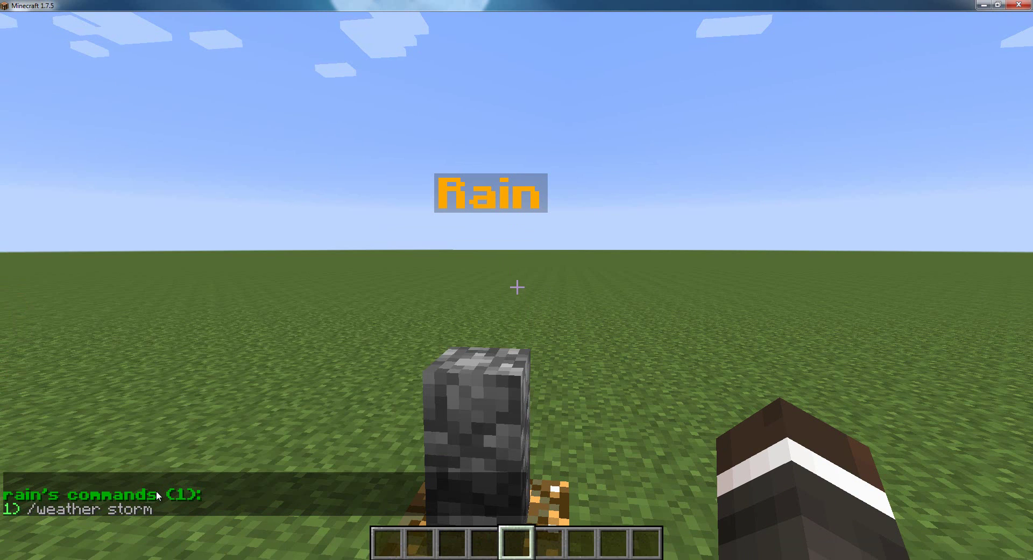
{"action": "type", "text": "/th addc"}
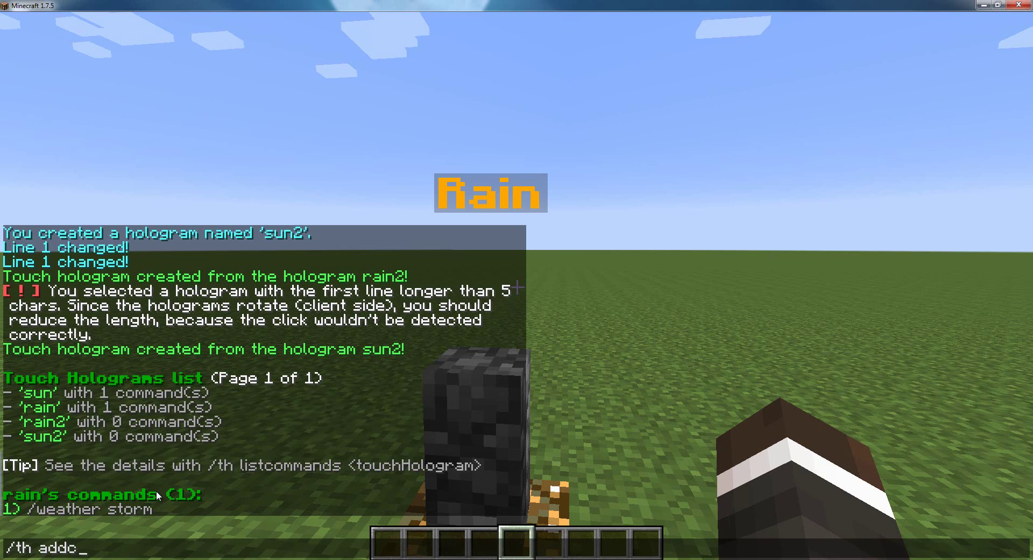
{"action": "type", "text": "ommand Ra"}
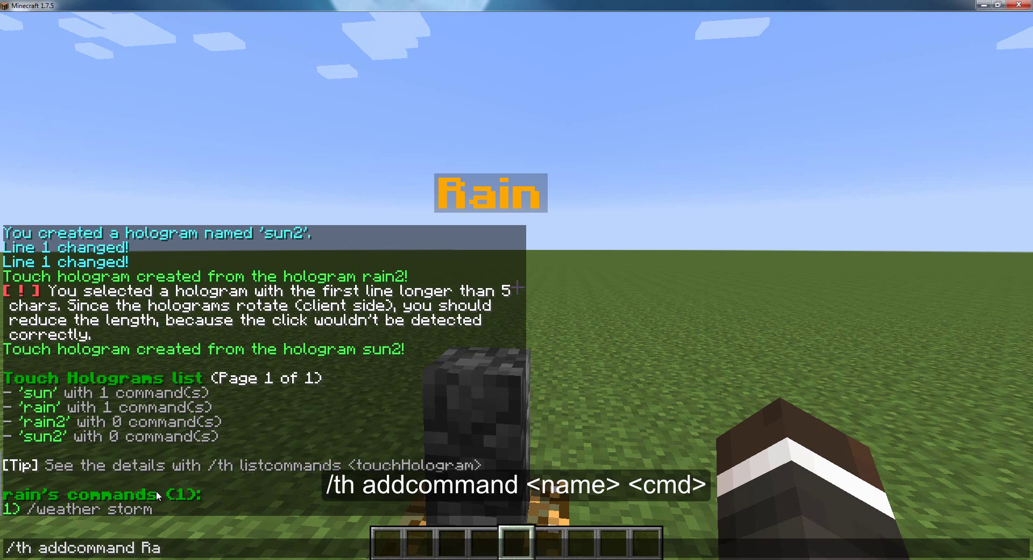
{"action": "type", "text": "in2 /we"}
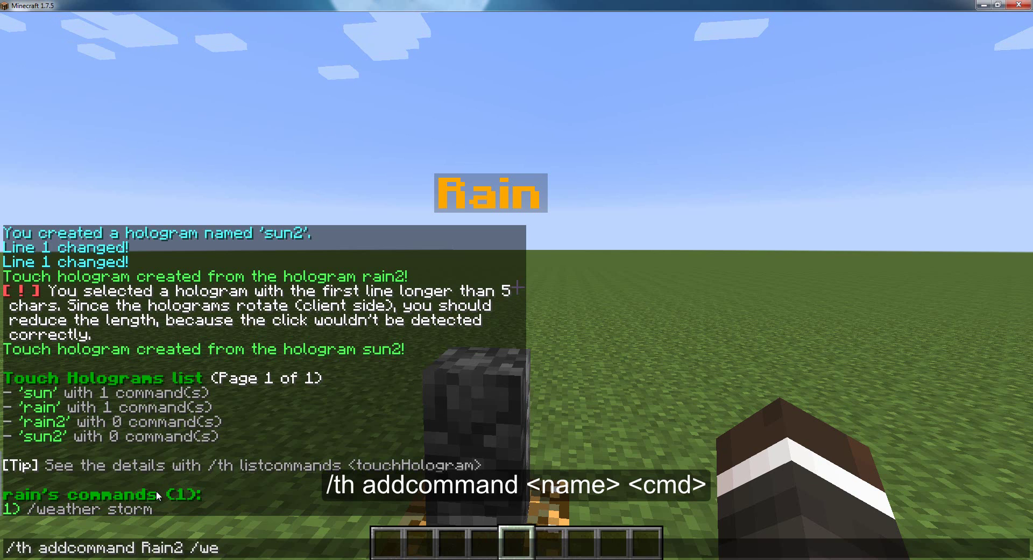
{"action": "type", "text": "ather "}
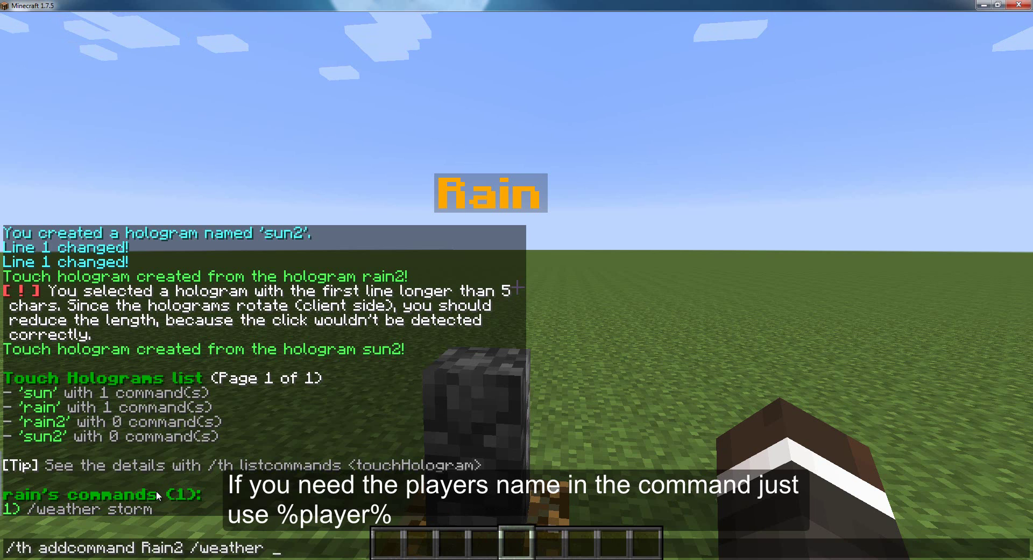
{"action": "type", "text": "storm"}
{"action": "key", "text": "ctrl+Left"}
{"action": "key", "text": "ctrl+Left"}
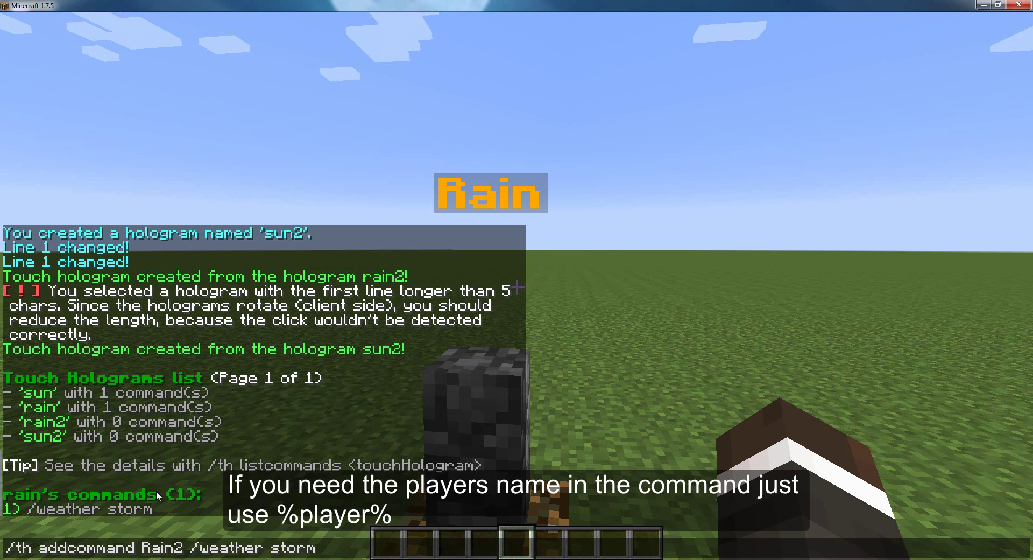
{"action": "key", "text": "Return"}
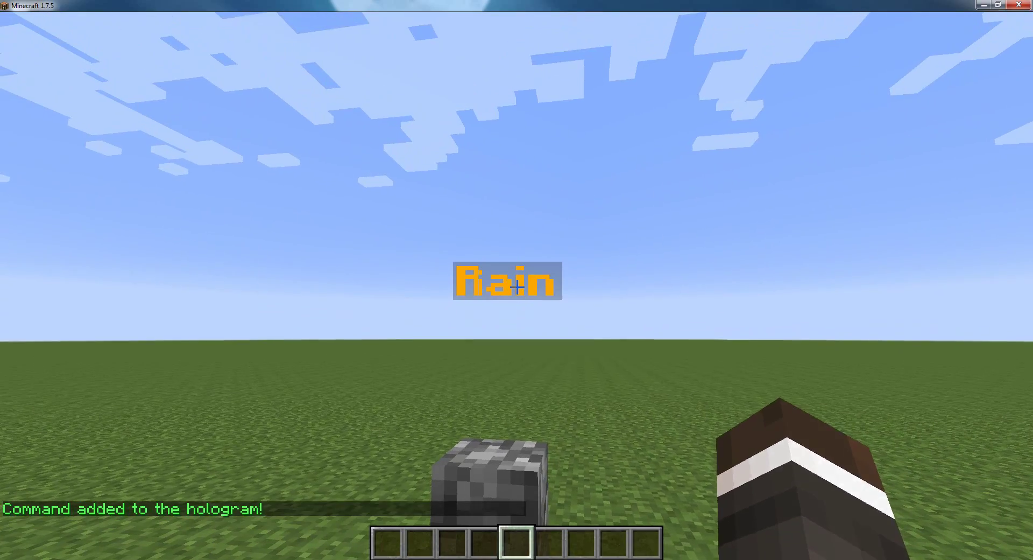
{"action": "right_click", "coordinate": [517, 287]}
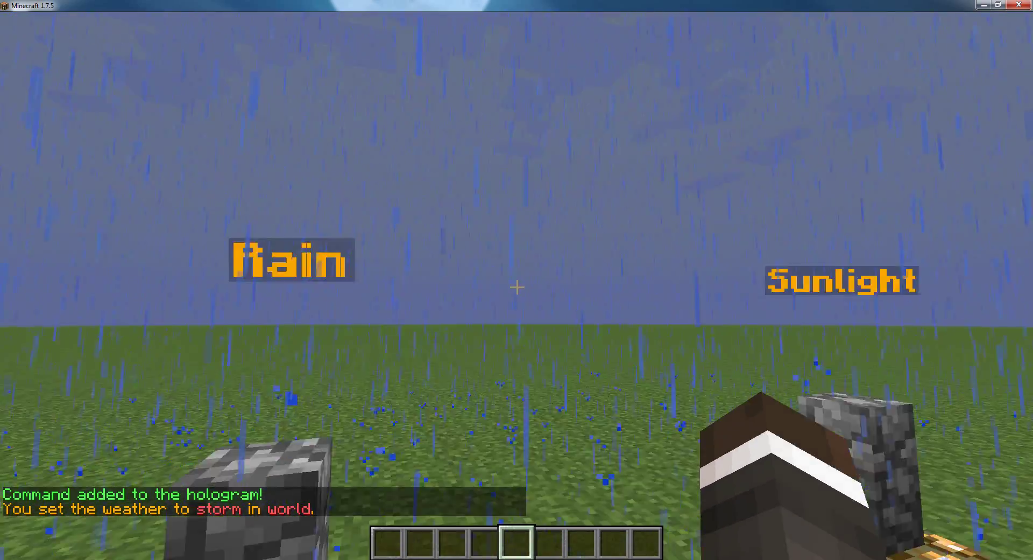
Add the weather sunlight command to sun2, inserting the missing hologram name
{"action": "type", "text": "/th"}
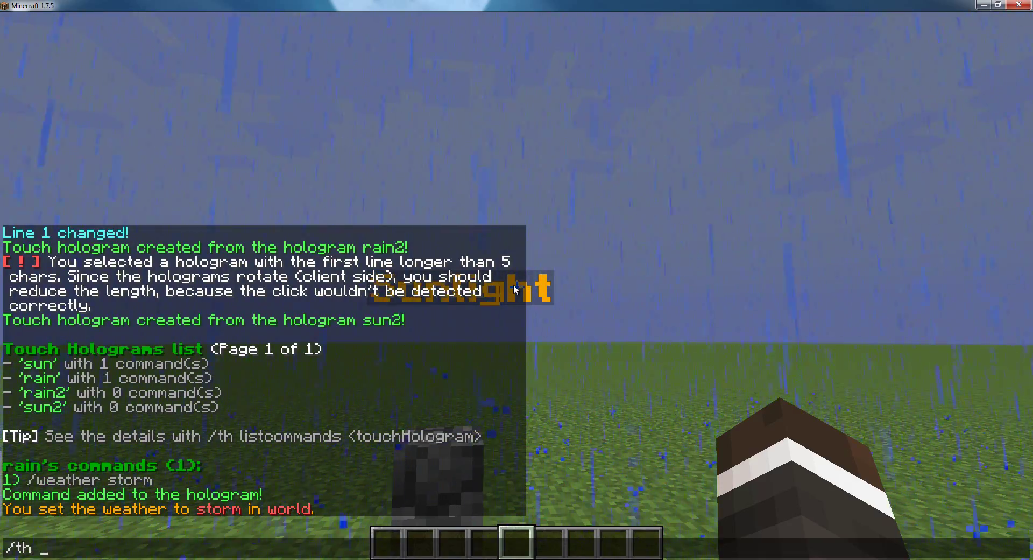
{"action": "type", "text": " addcomm"}
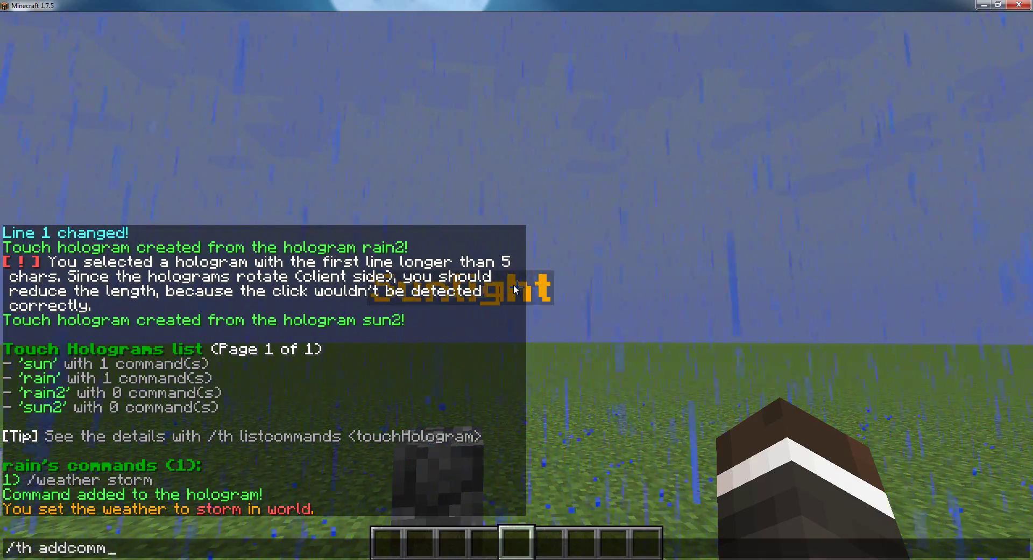
{"action": "type", "text": "and weather"}
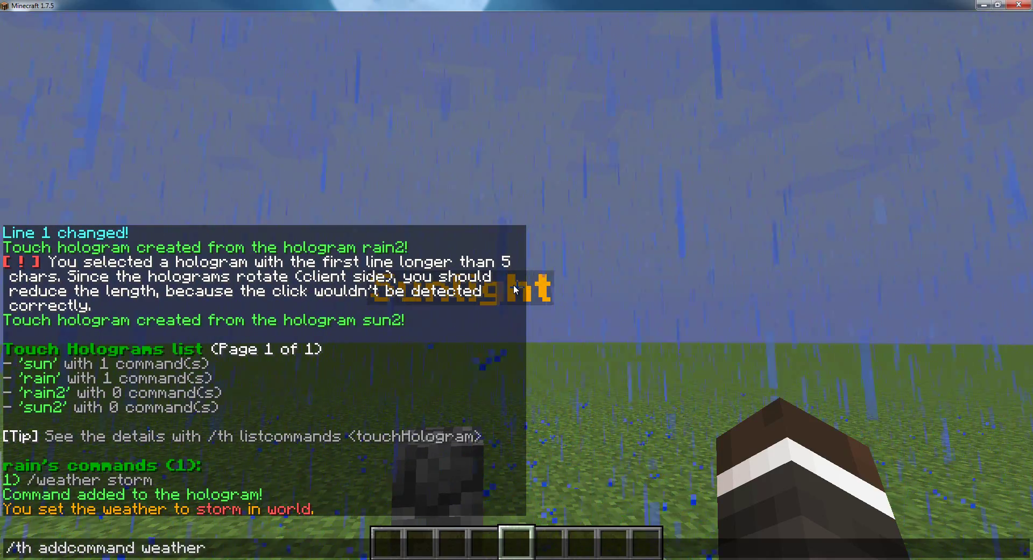
{"action": "type", "text": " sunlight"}
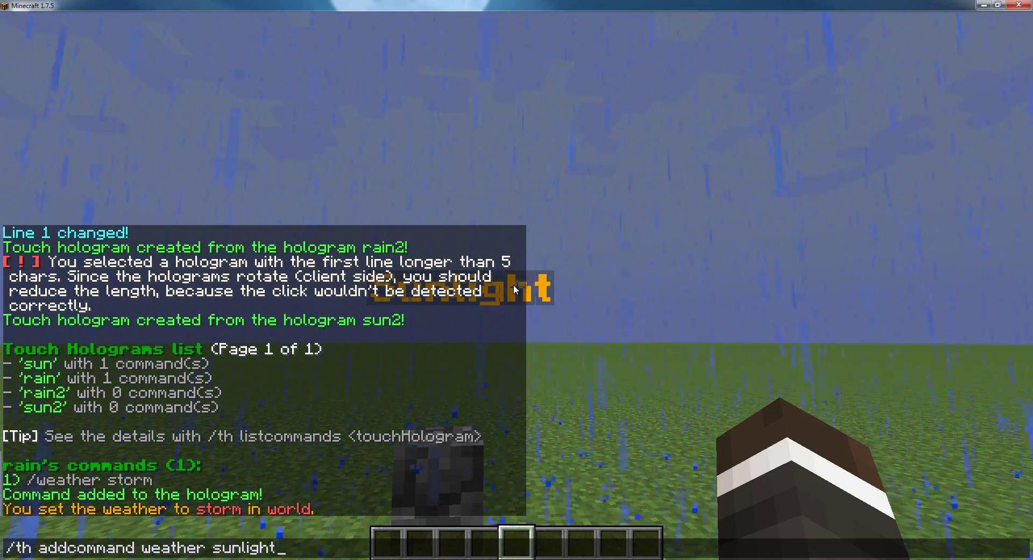
{"action": "key", "text": "Return"}
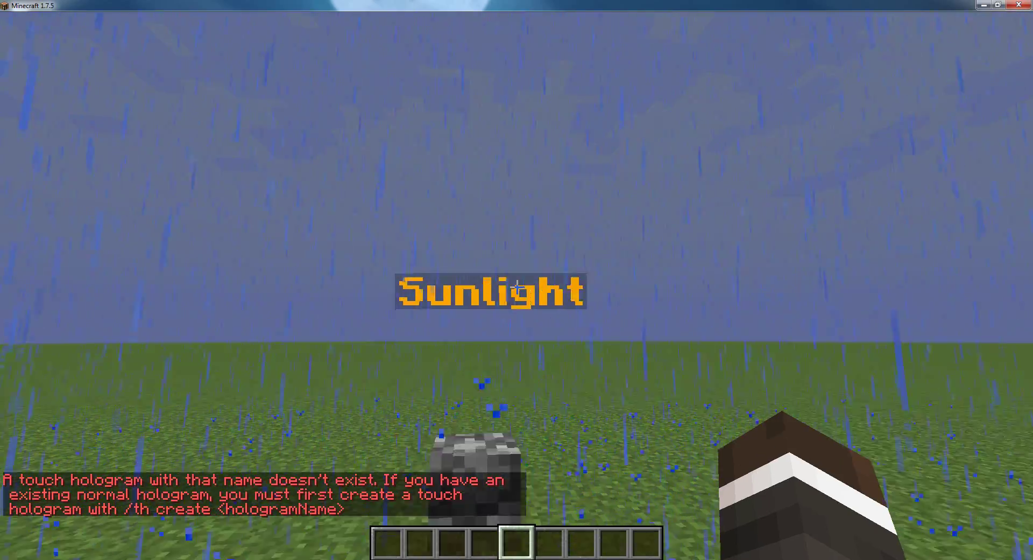
{"action": "key", "text": "t"}
{"action": "key", "text": "Up"}
{"action": "key", "text": "ctrl+Left"}
{"action": "key", "text": "ctrl+Left"}
{"action": "key", "text": "ctrl+Right"}
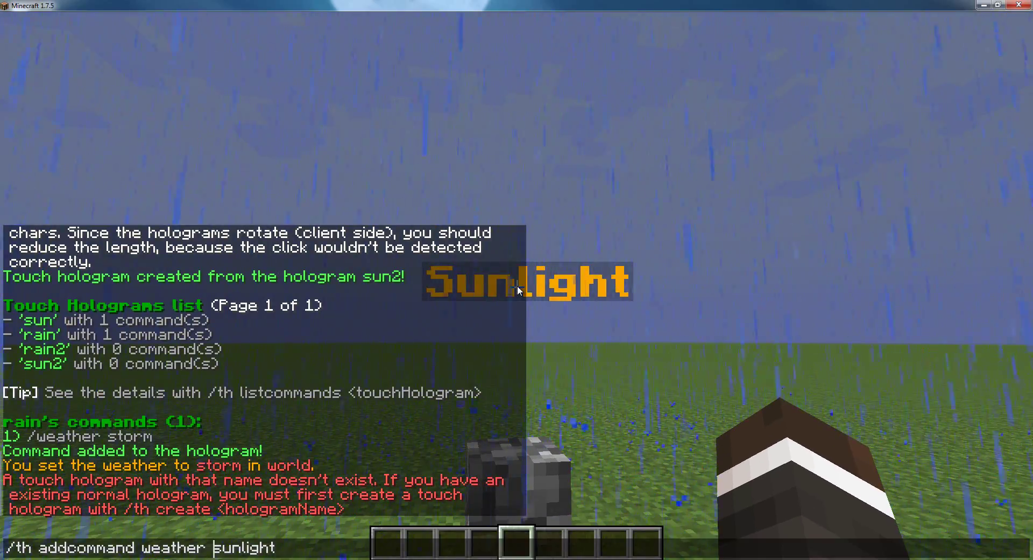
{"action": "type", "text": "sun2"}
{"action": "key", "text": "Return"}
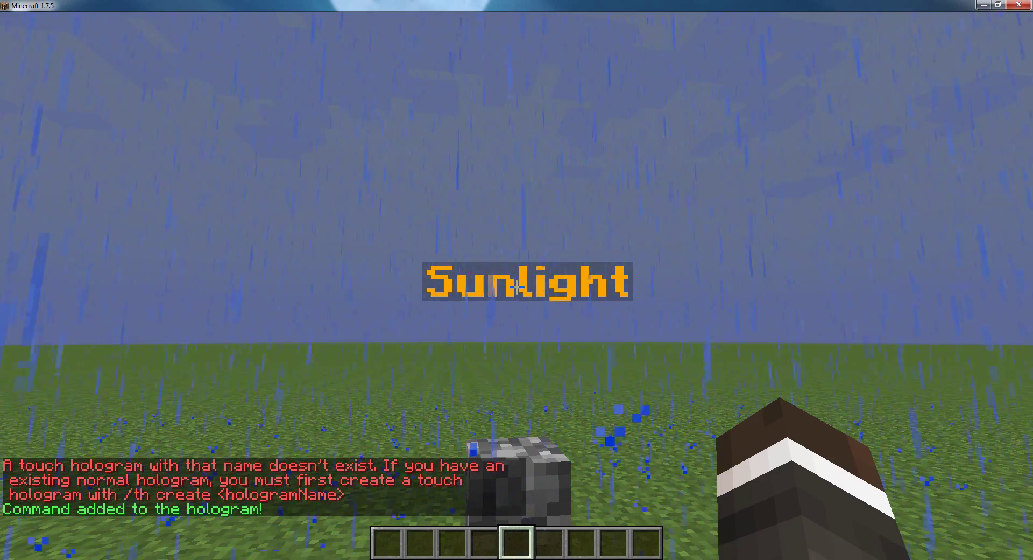
Recall the last command and clear it from the chat line
{"action": "key", "text": "t"}
{"action": "key", "text": "Up"}
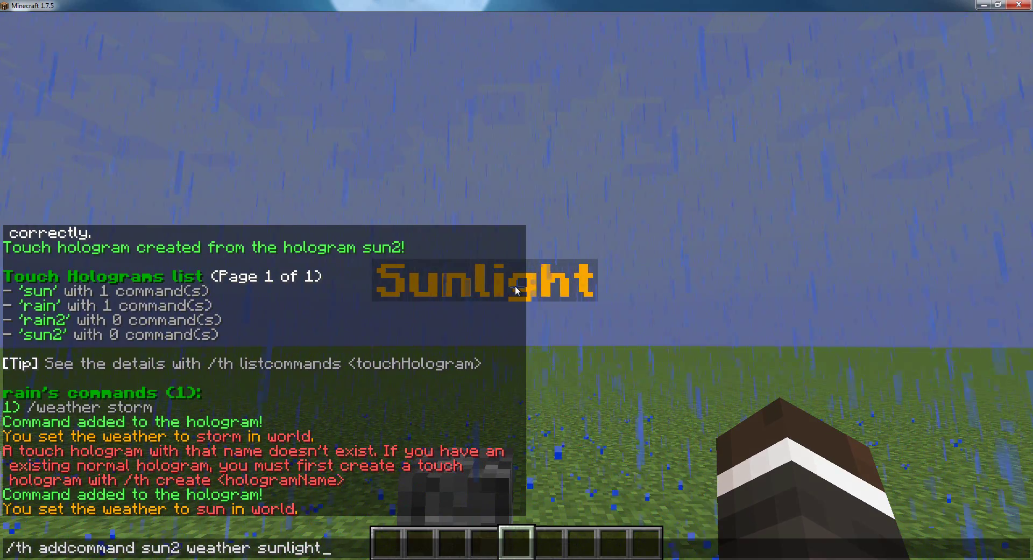
{"action": "key", "text": "ctrl+a"}
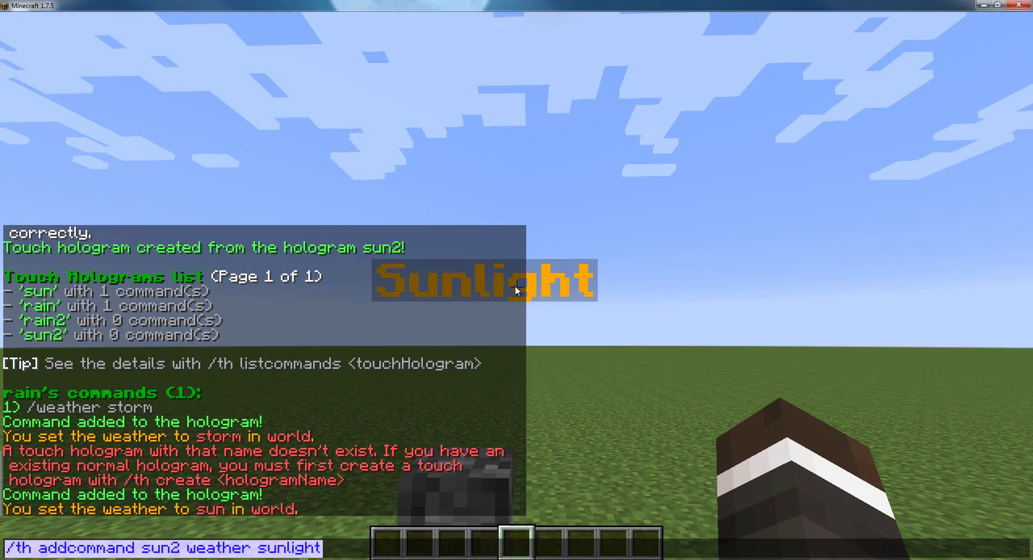
{"action": "key", "text": "BackSpace"}
Remove command 1 from sun2 with /th removecommand sun2 1
{"action": "type", "text": "/th r"}
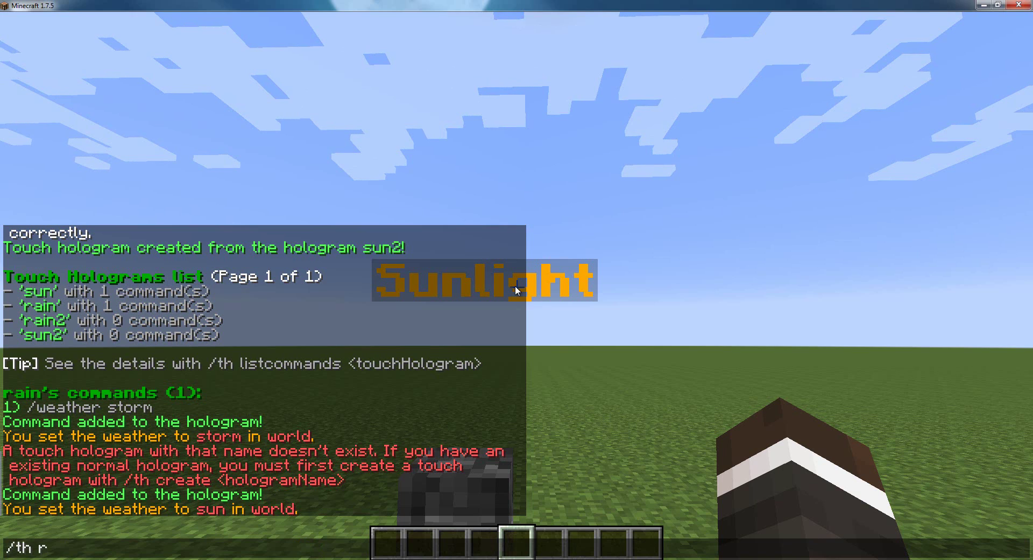
{"action": "type", "text": "emovecom"}
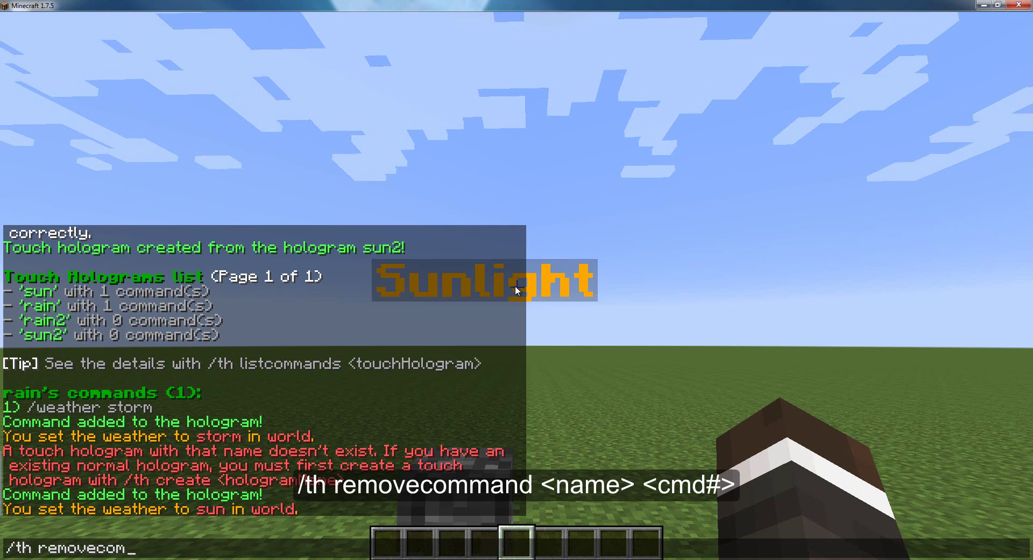
{"action": "type", "text": "mand"}
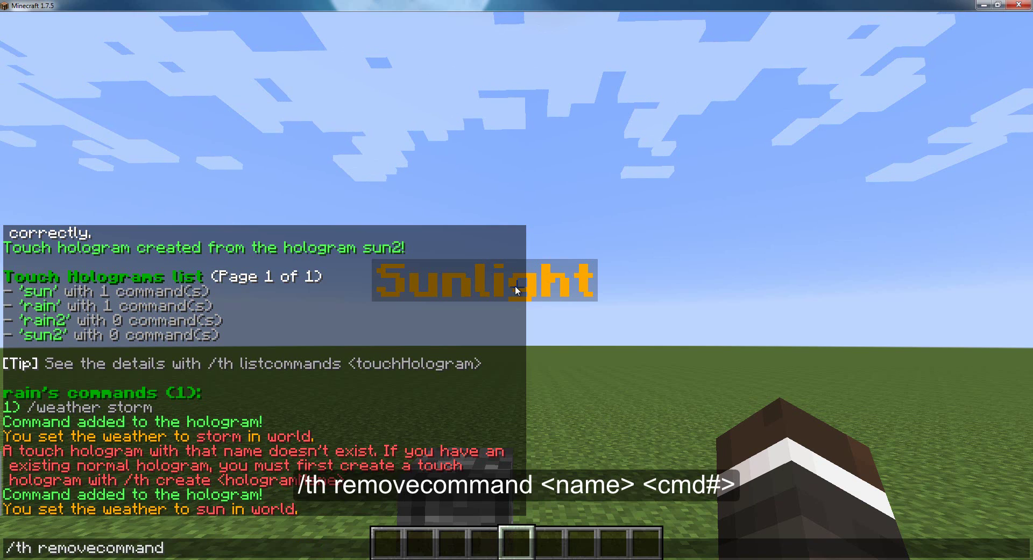
{"action": "type", "text": " sun2 1"}
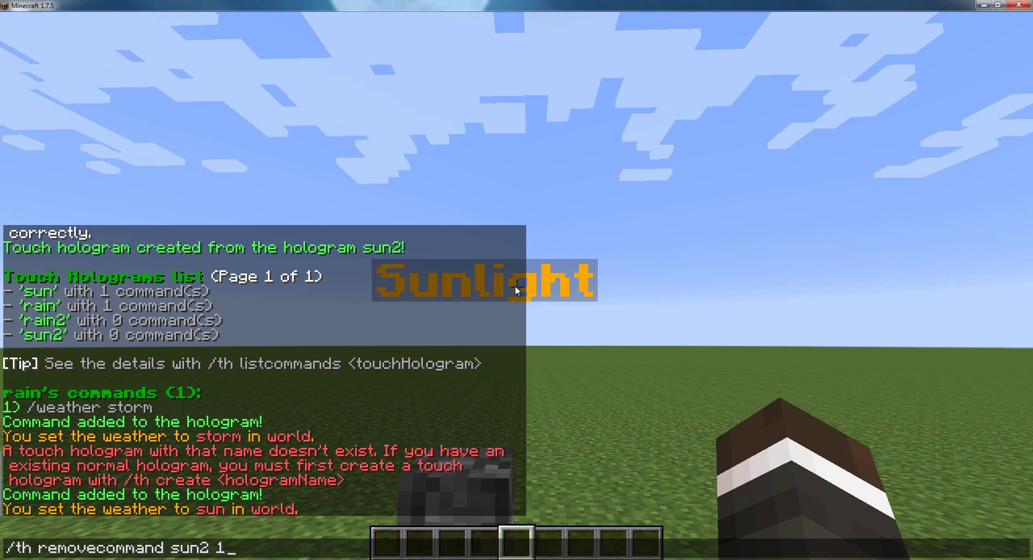
{"action": "key", "text": "Return"}
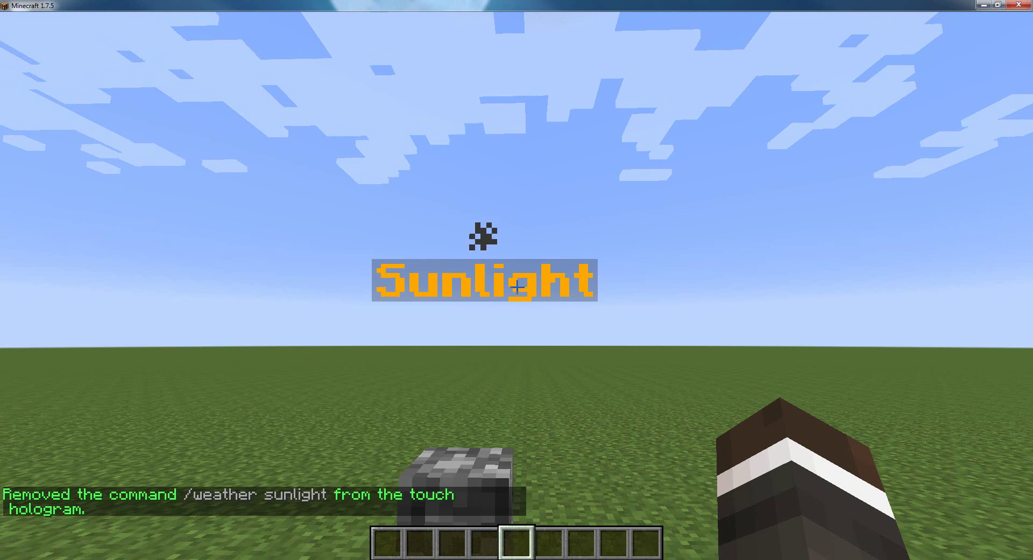
Add 'weather sun' to sun2, then touch Rain for a storm and Sunlight for sun
{"action": "type", "text": "/t"}
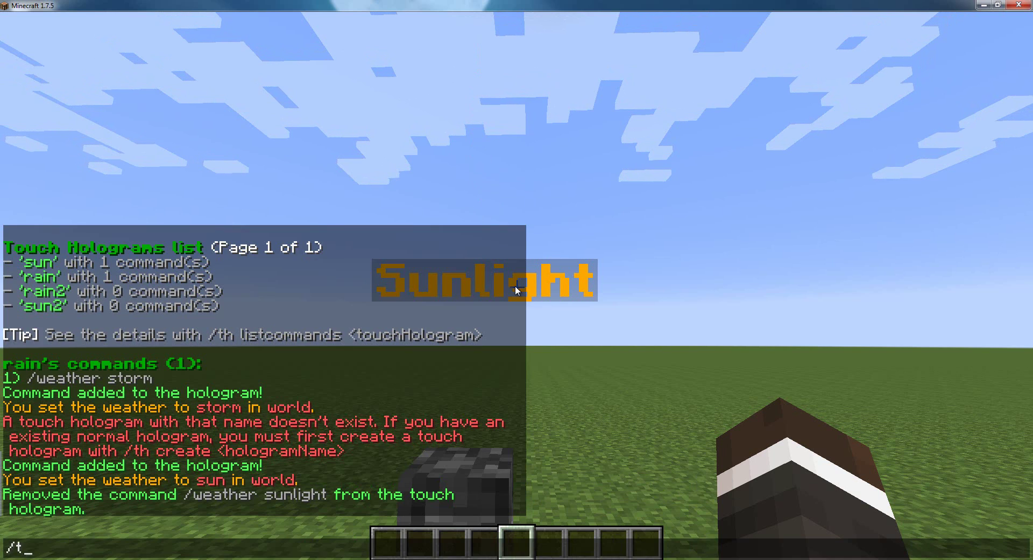
{"action": "type", "text": "h addcom"}
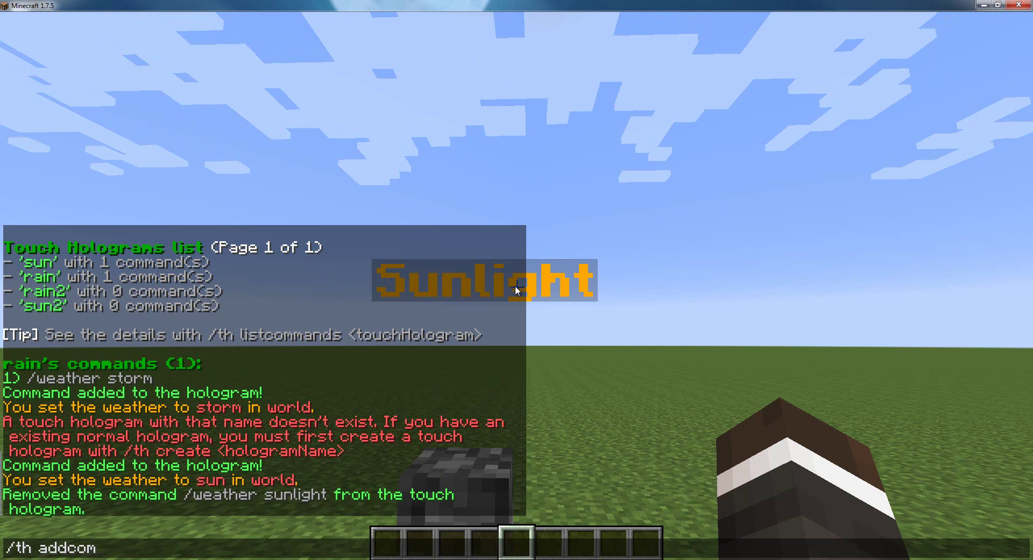
{"action": "type", "text": "mand sun2 we"}
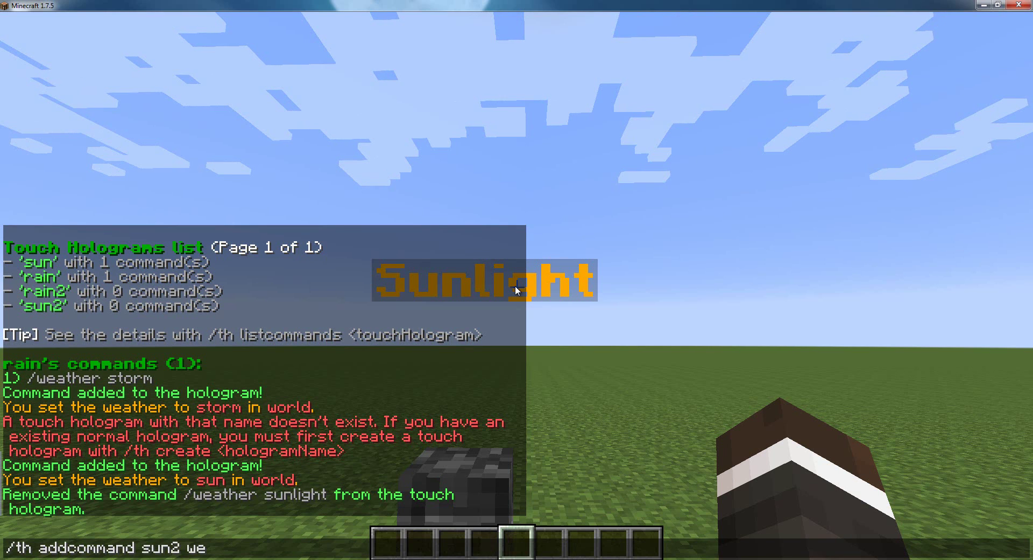
{"action": "type", "text": "ather sun"}
{"action": "key", "text": "Return"}
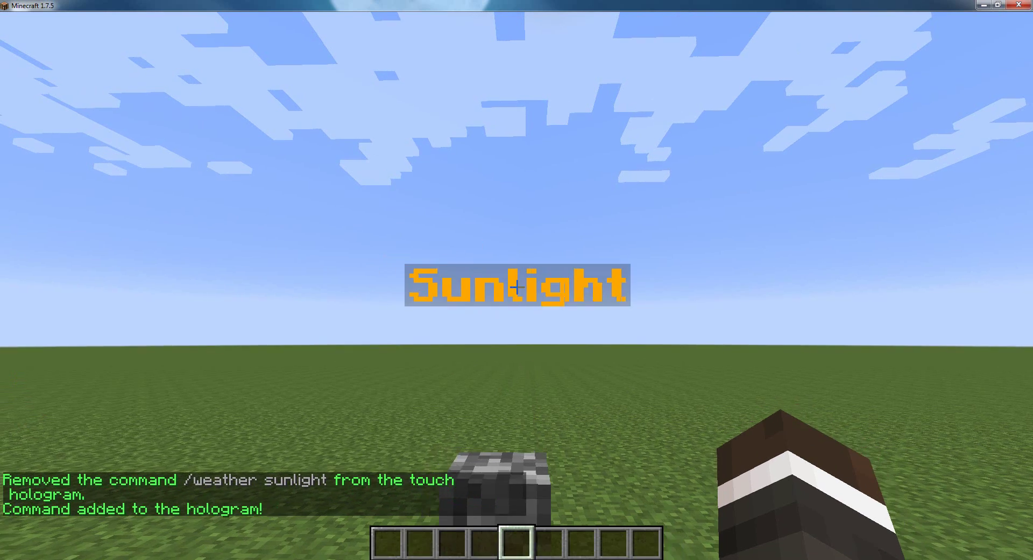
{"action": "right_click", "coordinate": [517, 287]}
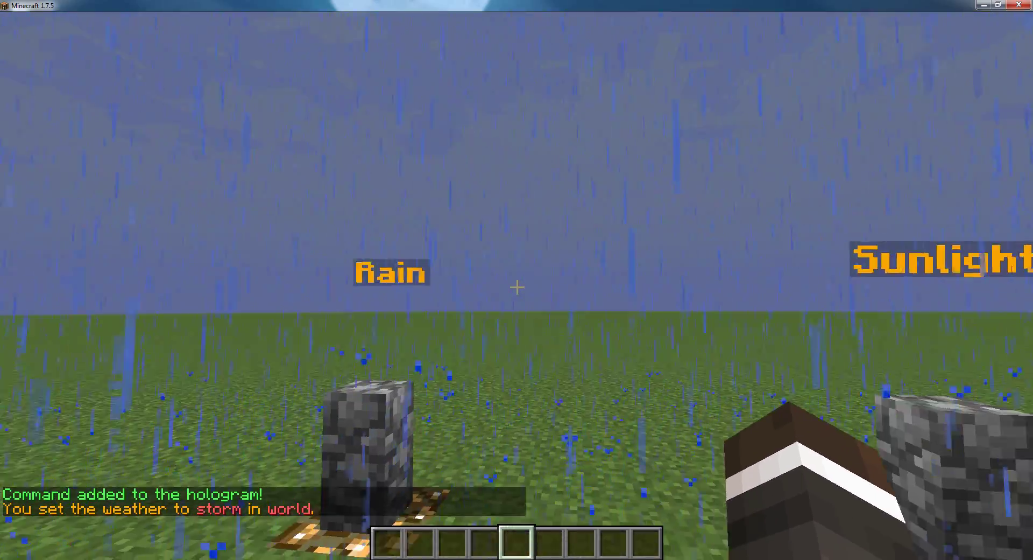
{"action": "right_click", "coordinate": [517, 287]}
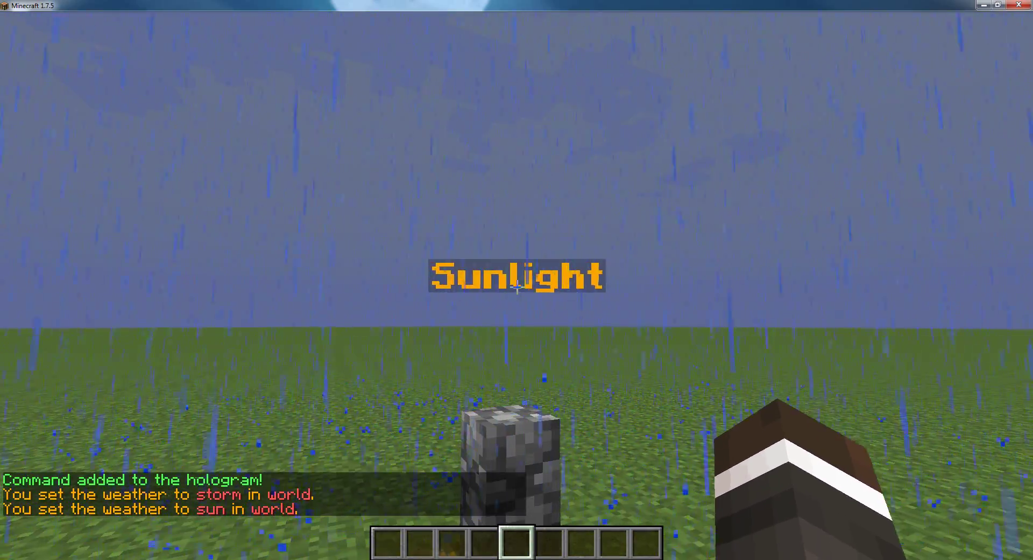
{"action": "key", "text": "w"}
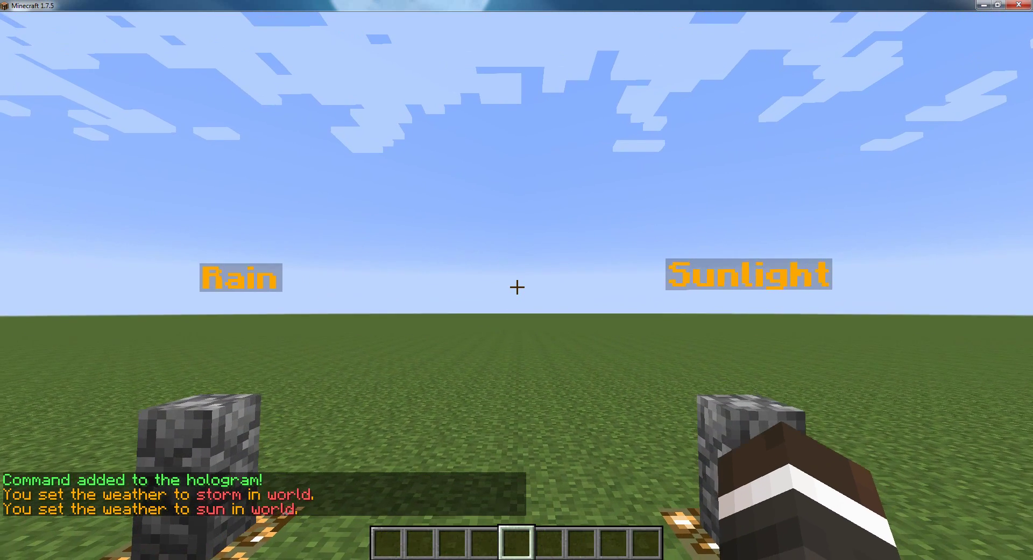
{"action": "key", "text": "t"}
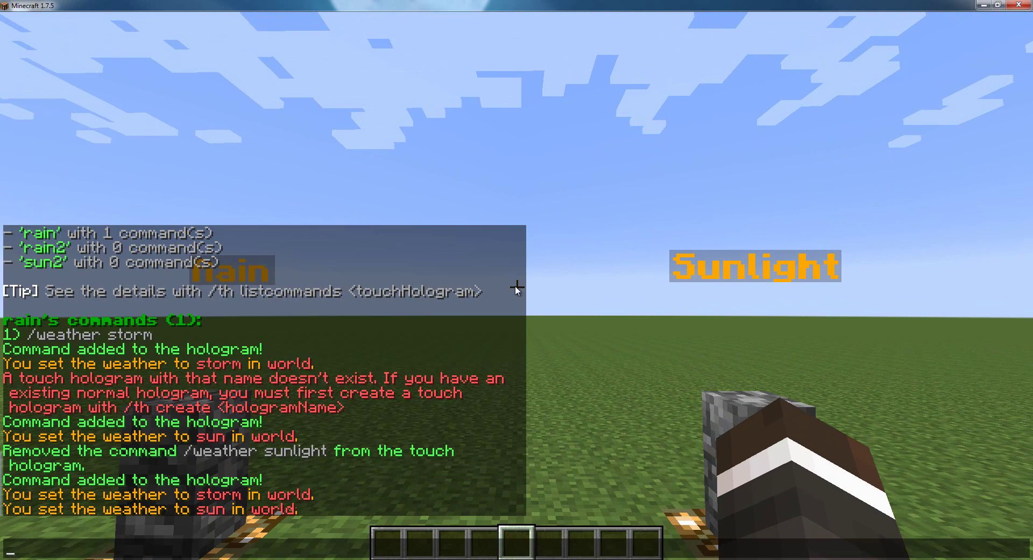